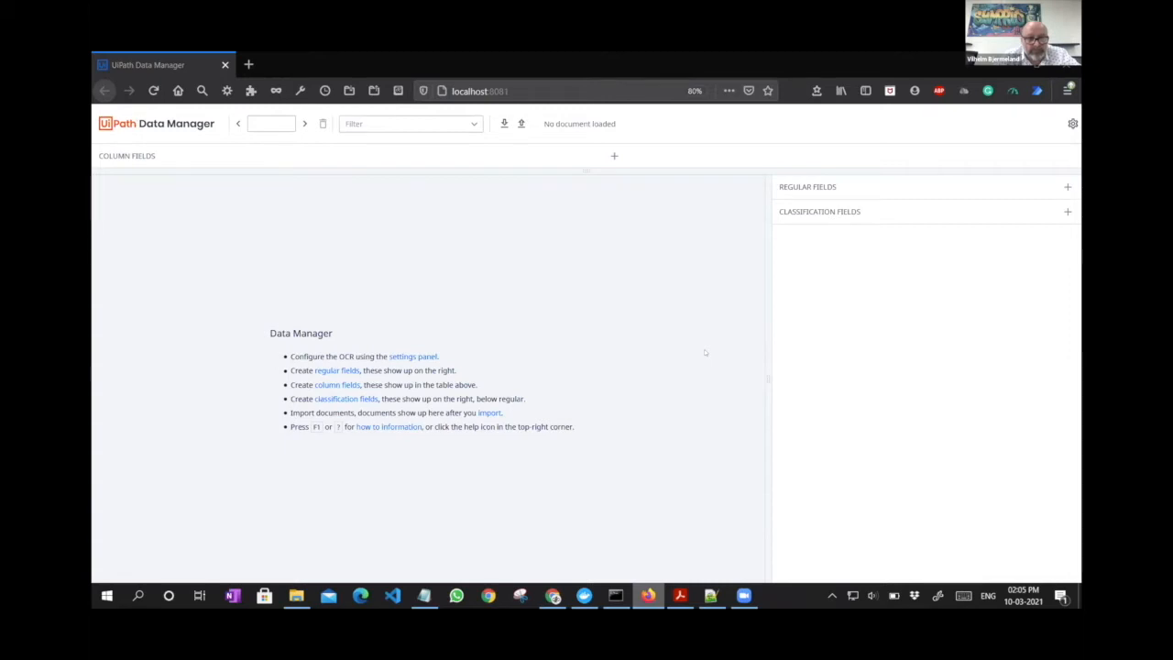
Look at the petty cash reimbursement form in Acrobat Reader, and return to Data Manager in Firefox
{"action": "left_click", "coordinate": [680, 588]}
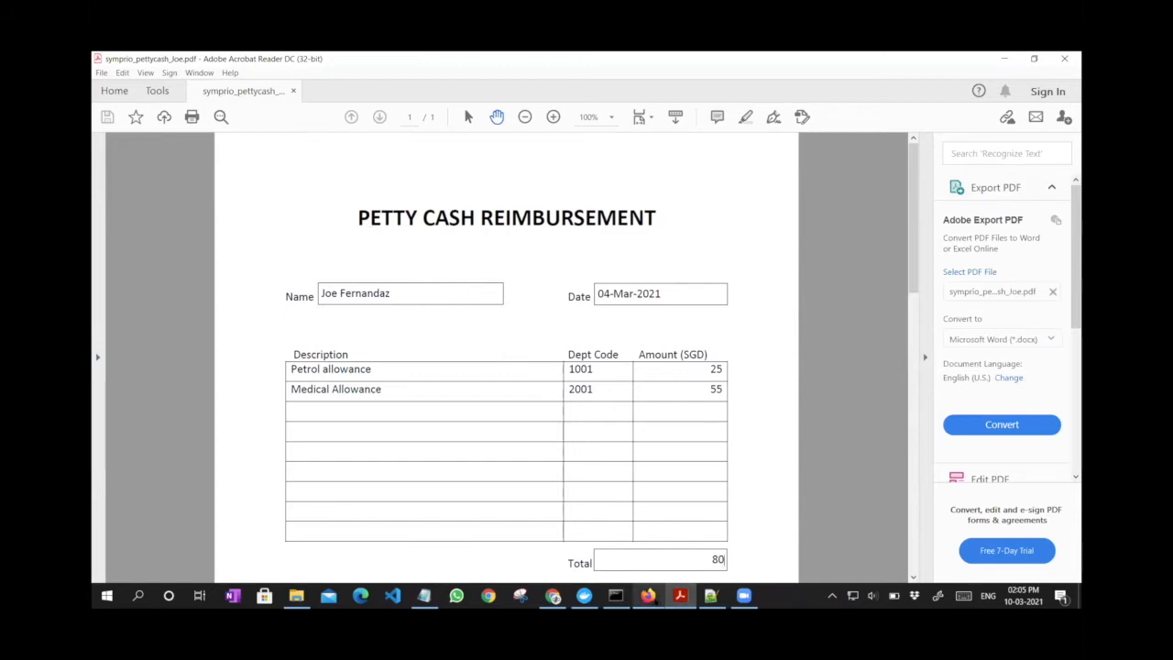
{"action": "left_click", "coordinate": [647, 595]}
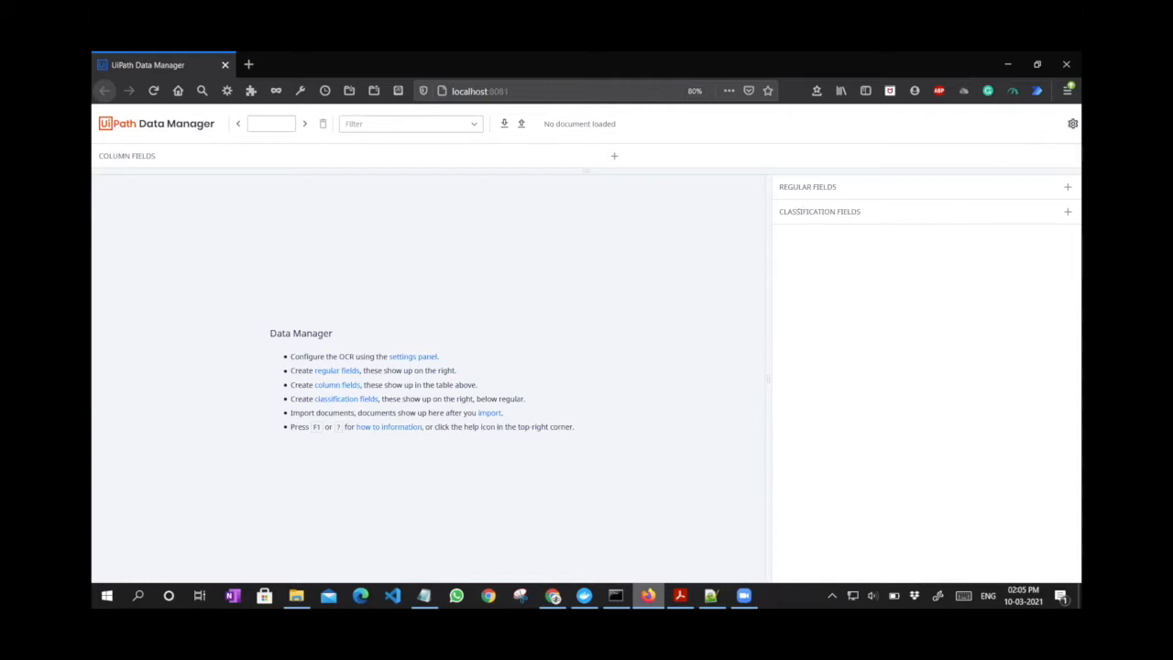
Review the OCR settings, including the available OCR methods, the OCR URL and the OCR key field
{"action": "left_click", "coordinate": [1072, 122]}
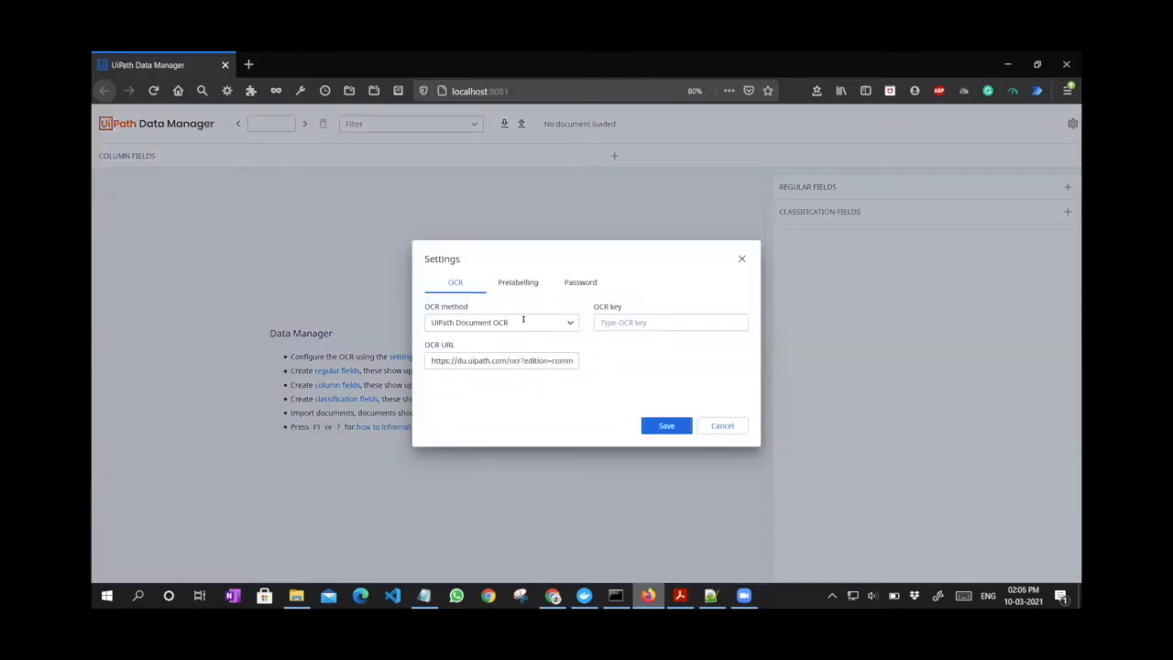
{"action": "left_click", "coordinate": [523, 322]}
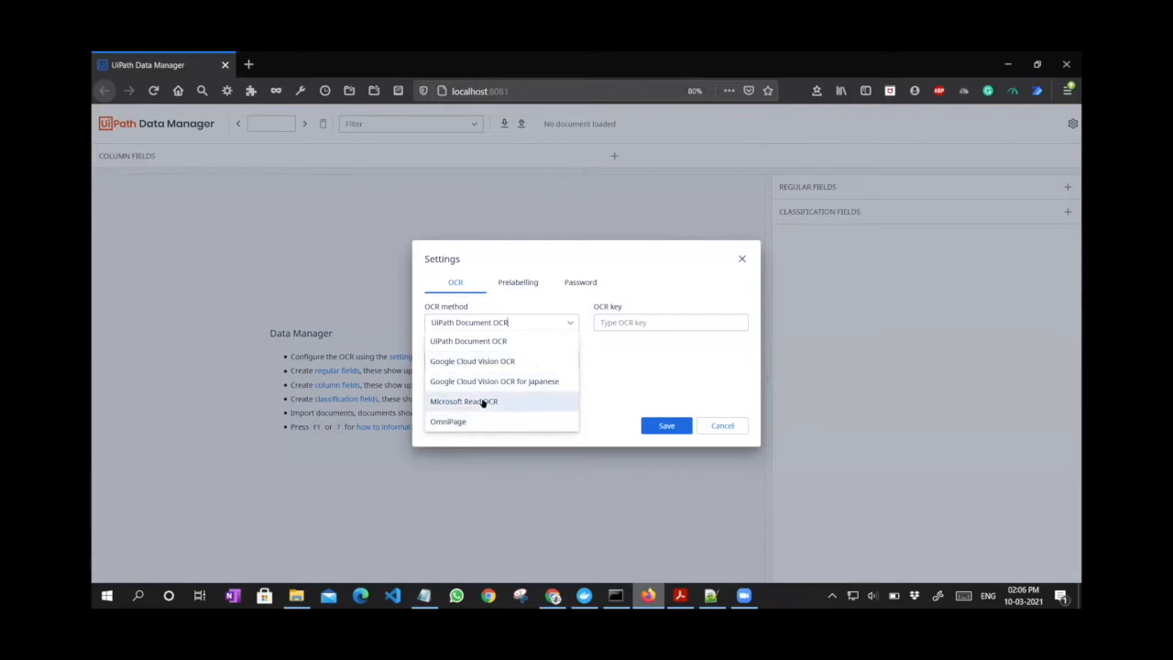
{"action": "left_click", "coordinate": [494, 342]}
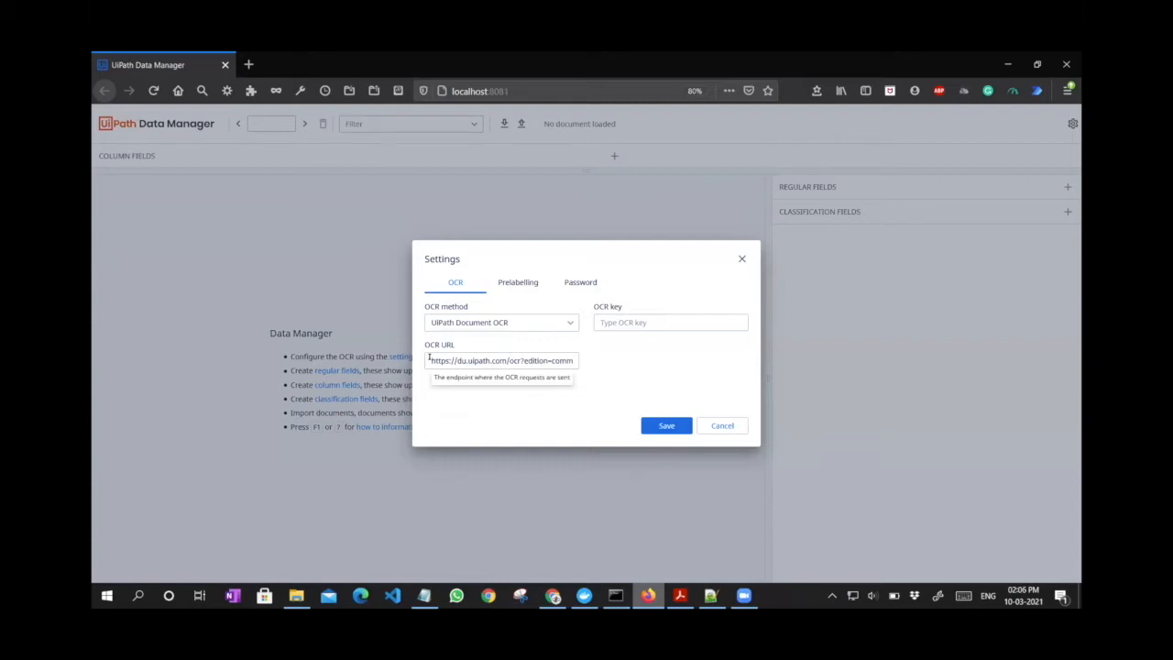
{"action": "left_click_drag", "start_coordinate": [428, 360], "coordinate": [585, 360]}
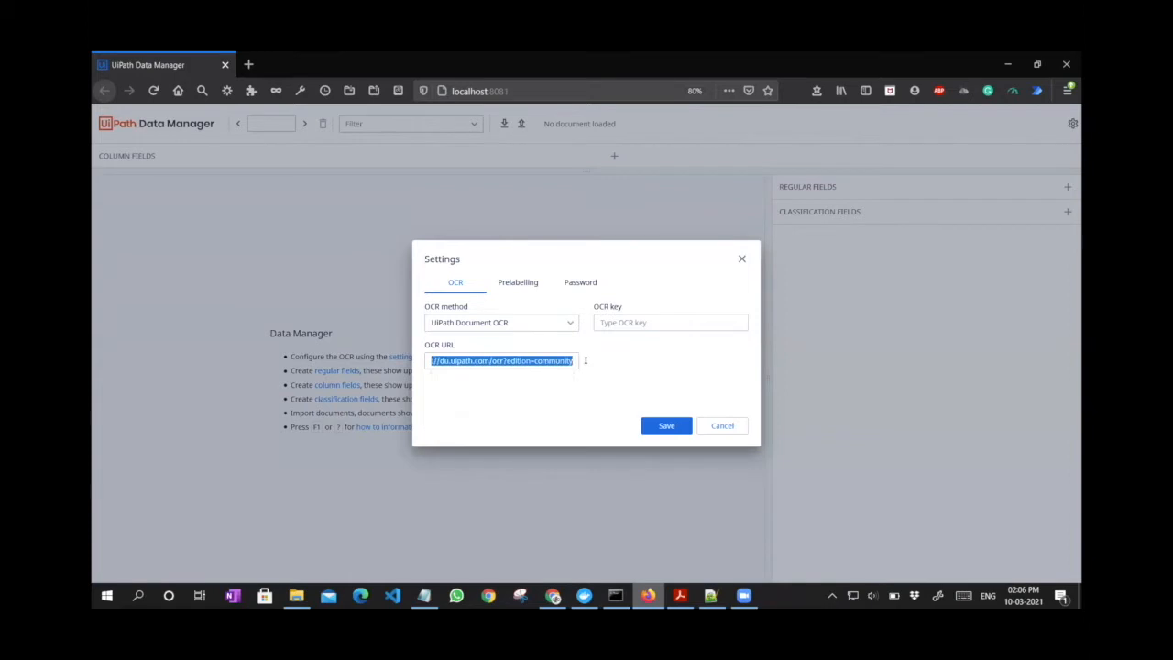
{"action": "left_click", "coordinate": [531, 360]}
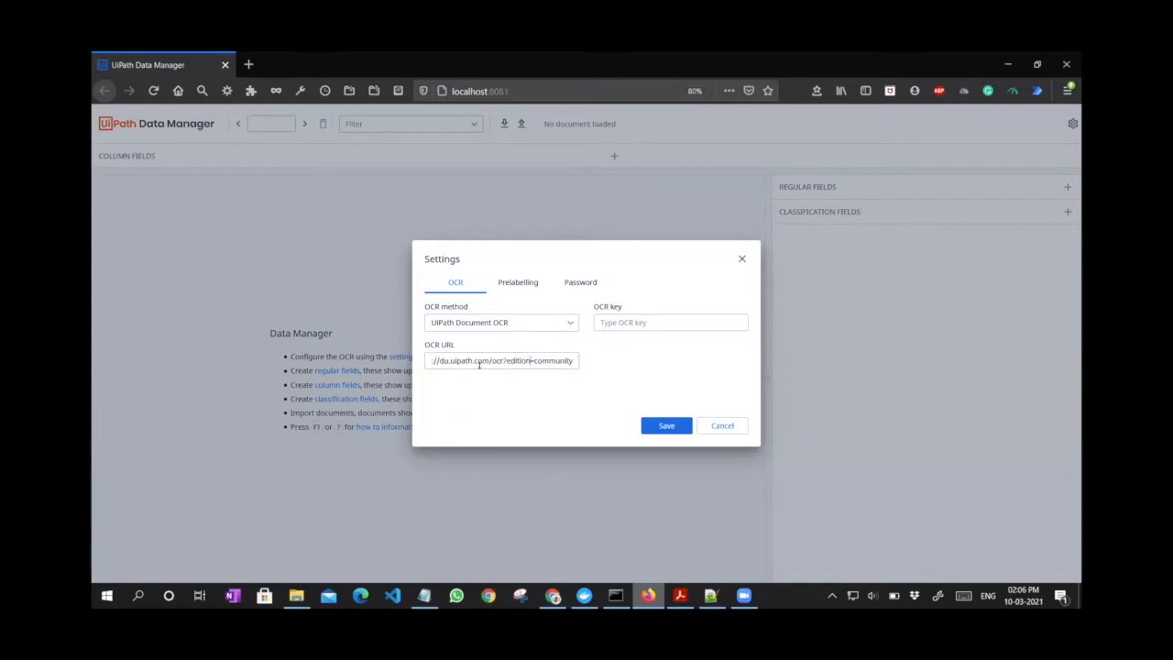
{"action": "left_click", "coordinate": [622, 321]}
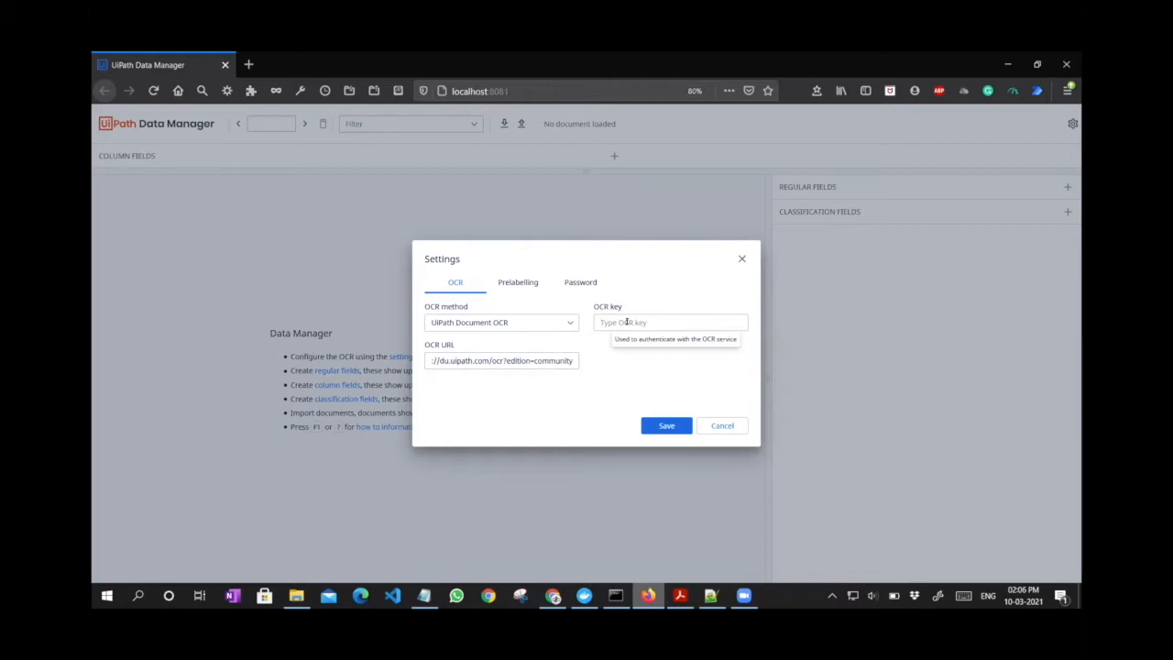
Switch to UiPath Automation Cloud in Chrome, copy the Document Understanding API key, and return to Data Manager
{"action": "left_click", "coordinate": [552, 596]}
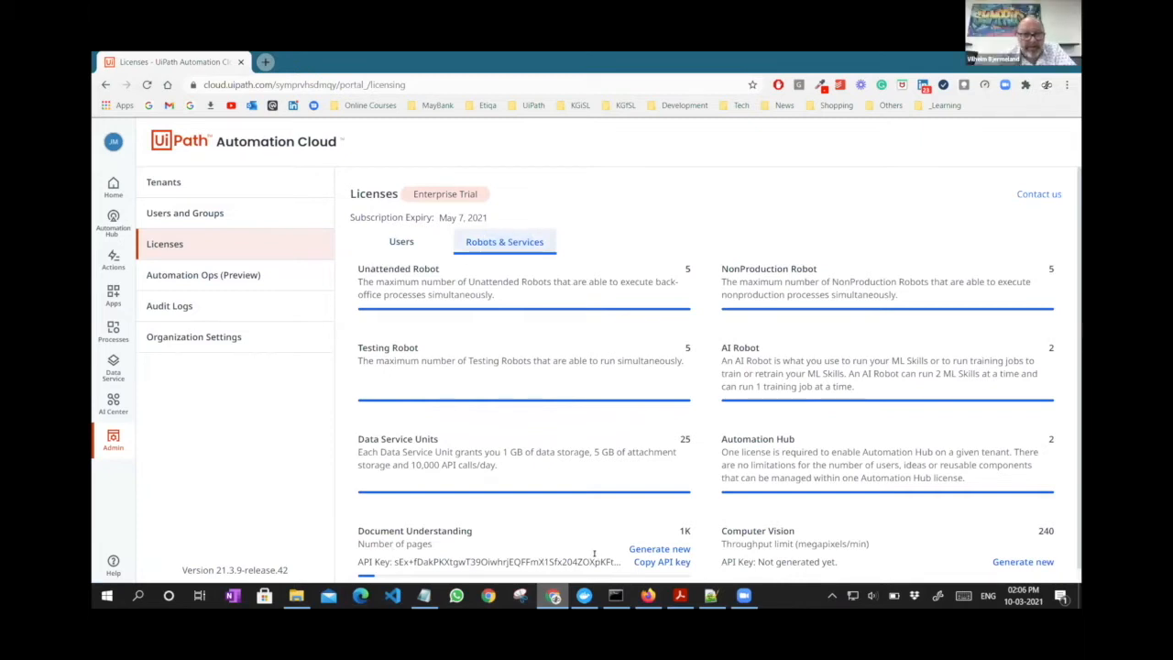
{"action": "scroll", "coordinate": [594, 553], "scroll_direction": "down", "scroll_amount": 1}
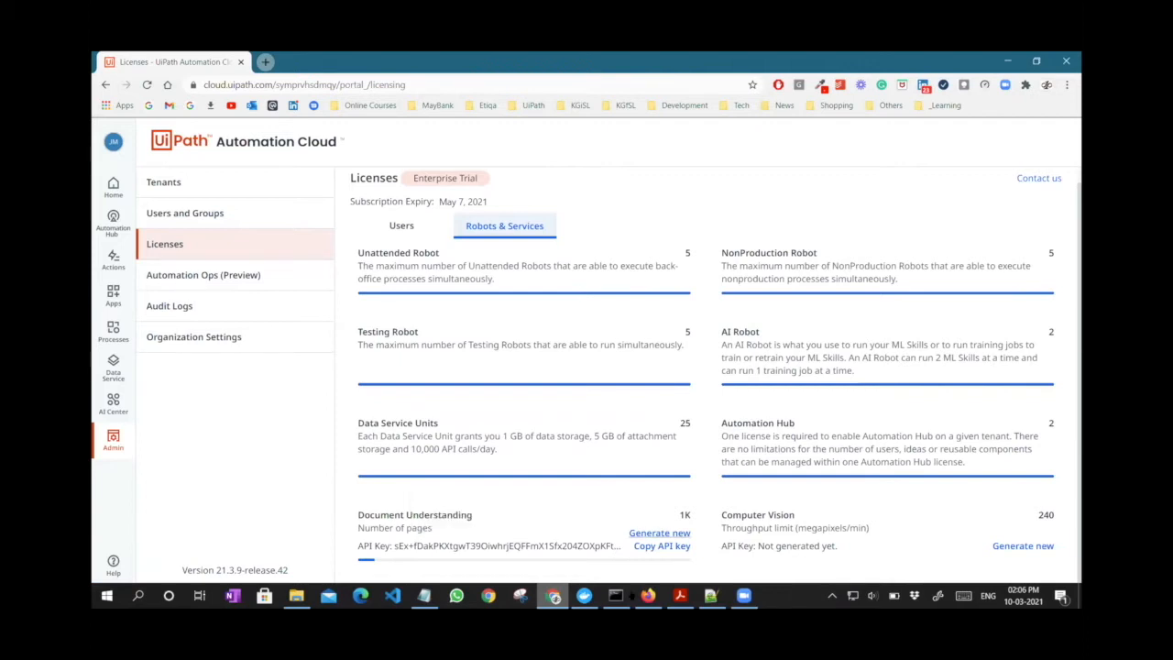
{"action": "left_click", "coordinate": [661, 546]}
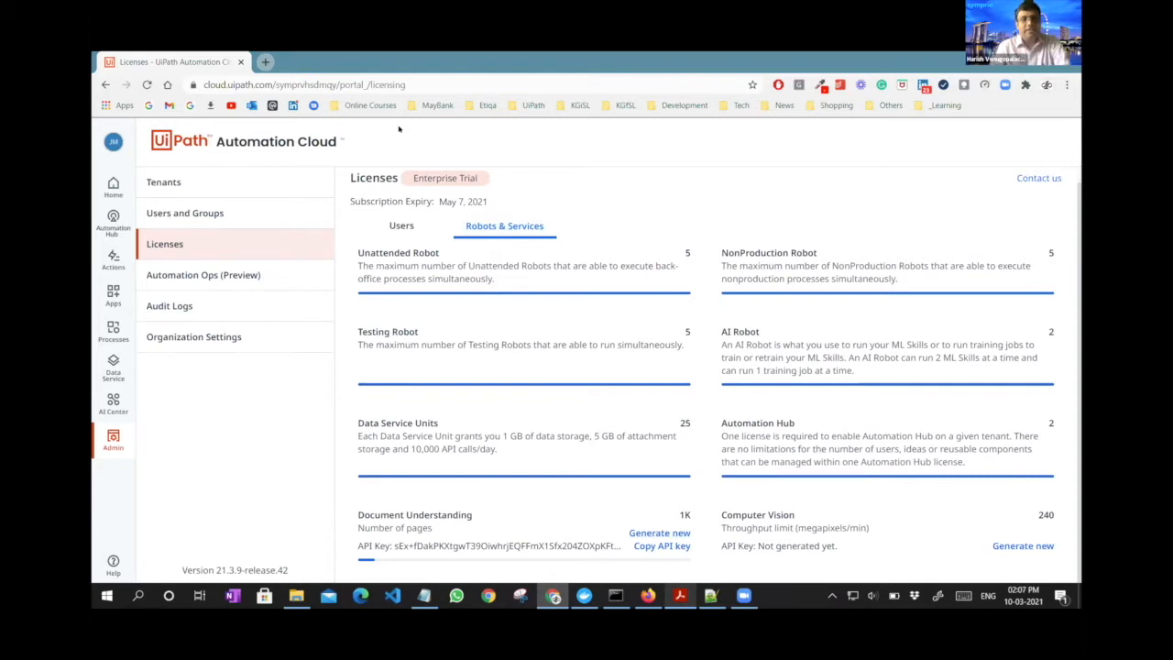
{"action": "key", "text": "alt+Tab"}
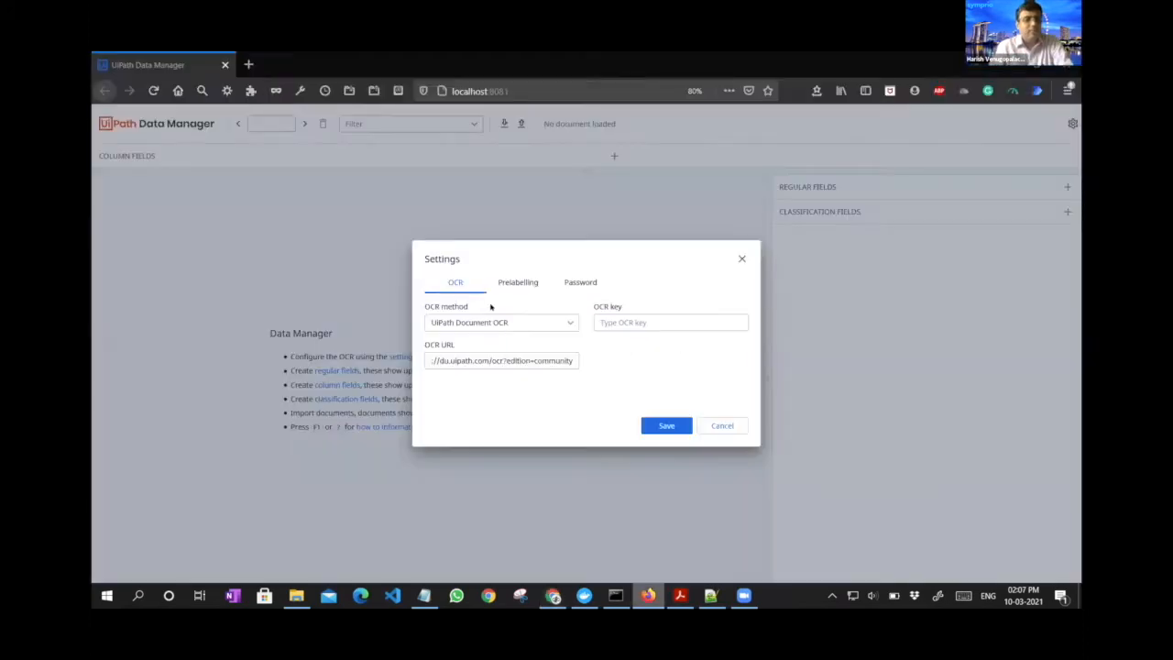
Reopen the settings, paste the API key as the OCR key, and save the OCR configuration
{"action": "left_click", "coordinate": [320, 121]}
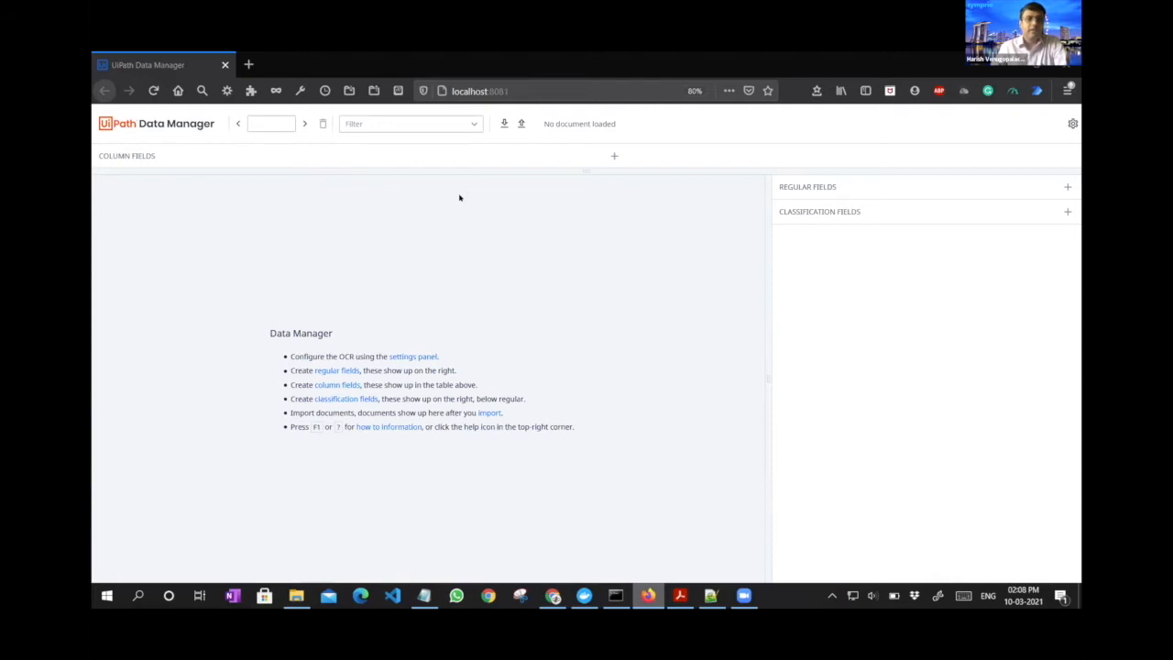
{"action": "left_click", "coordinate": [1072, 123]}
{"action": "left_click", "coordinate": [1037, 183]}
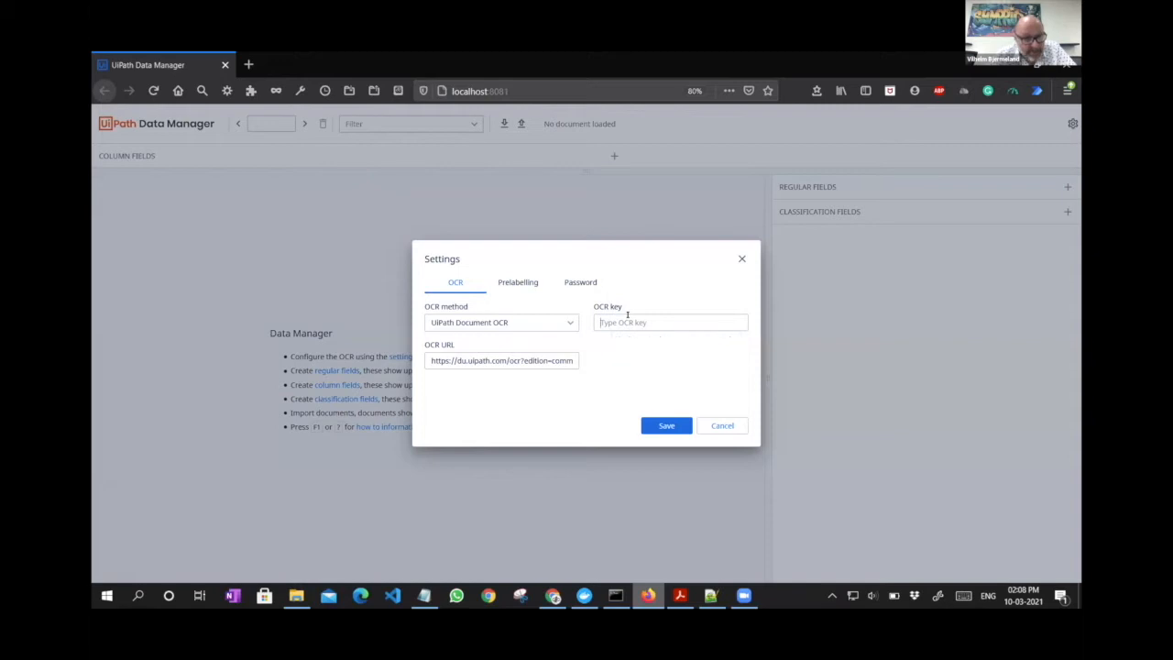
{"action": "key", "text": "ctrl+v"}
{"action": "left_click", "coordinate": [660, 427]}
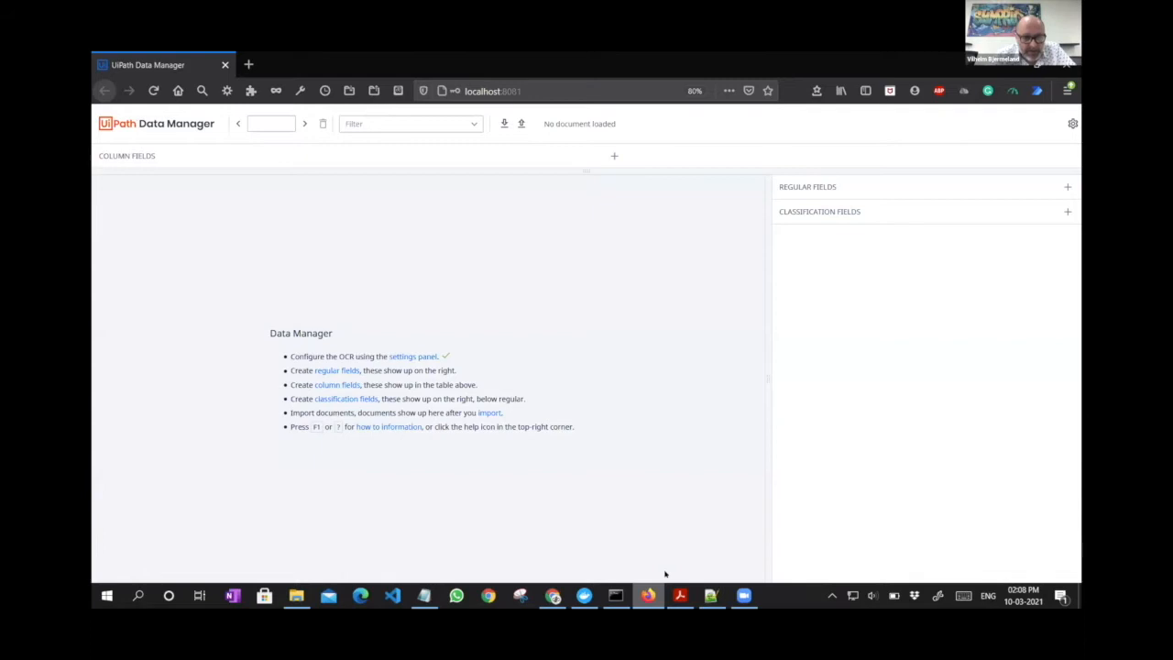
Review the petty cash form in Acrobat Reader for the fields to extract, and return to Data Manager
{"action": "left_click", "coordinate": [678, 595]}
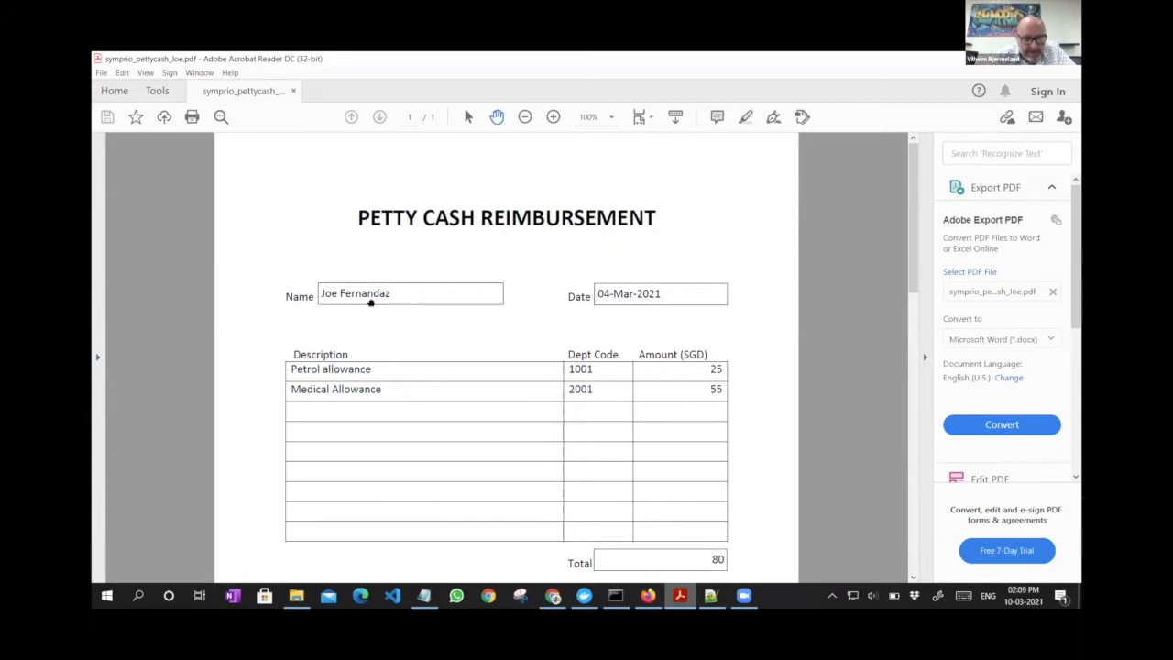
{"action": "scroll", "coordinate": [543, 345], "scroll_direction": "down", "scroll_amount": 3}
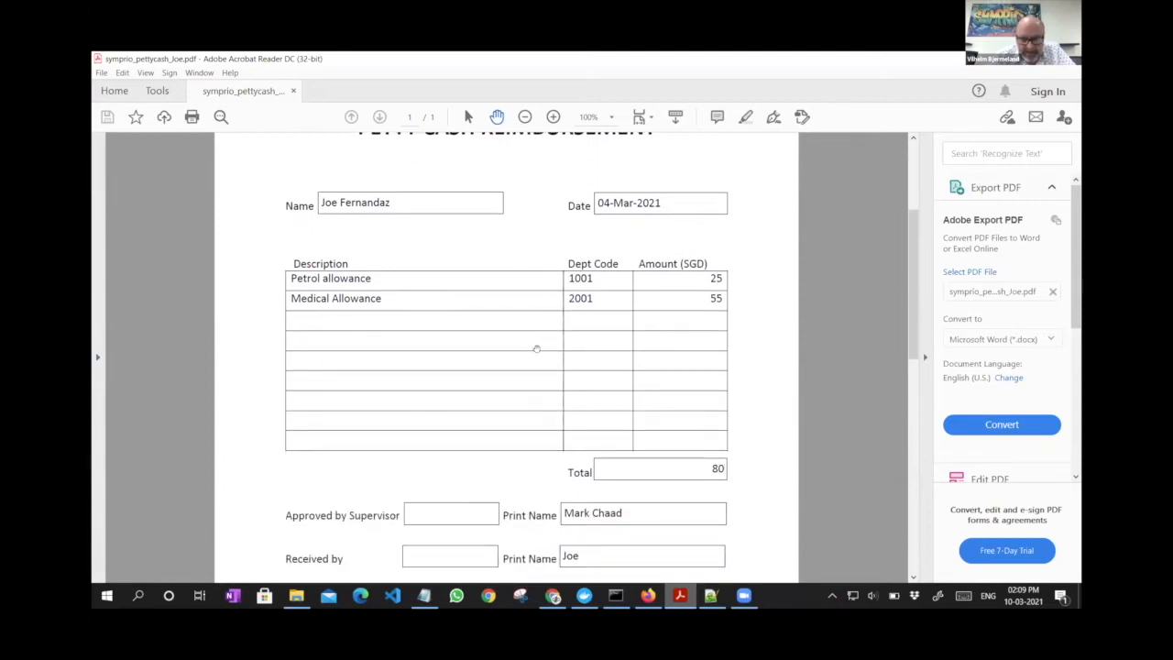
{"action": "scroll", "coordinate": [535, 348], "scroll_direction": "up", "scroll_amount": 1}
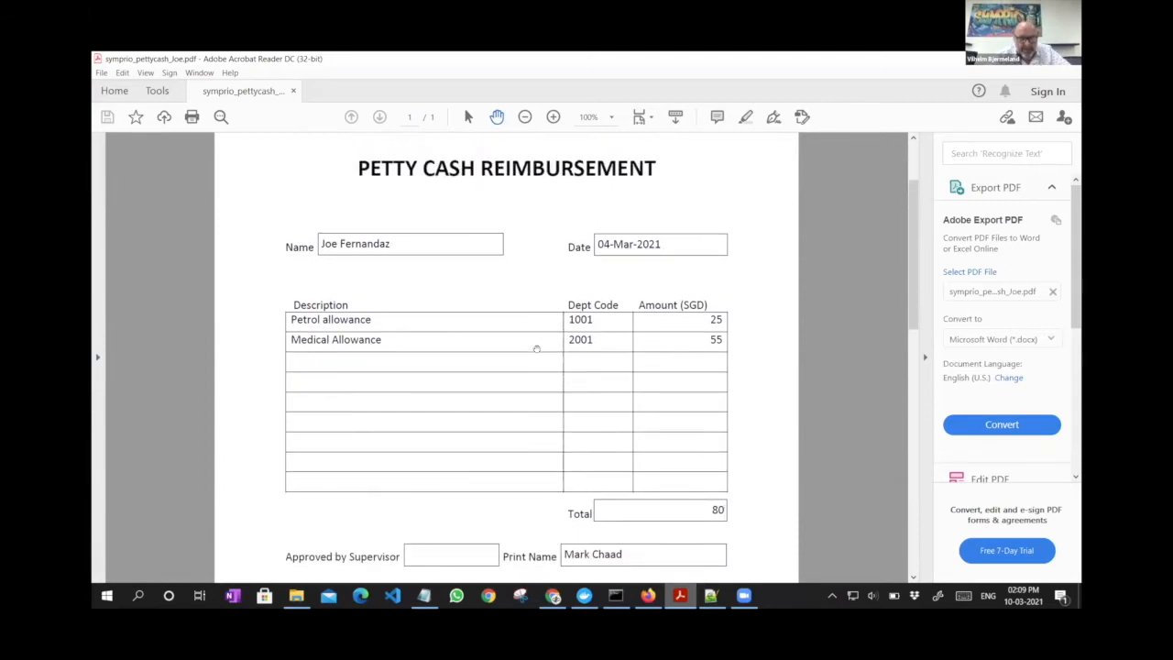
{"action": "scroll", "coordinate": [536, 348], "scroll_direction": "up", "scroll_amount": 1}
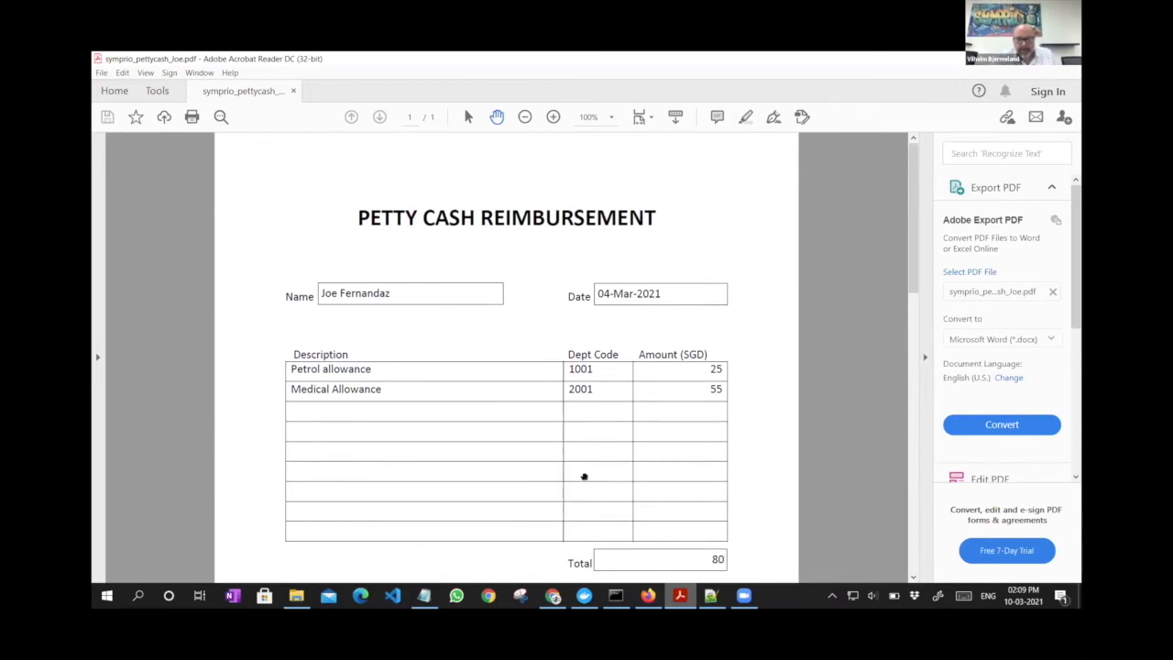
{"action": "left_click", "coordinate": [648, 595]}
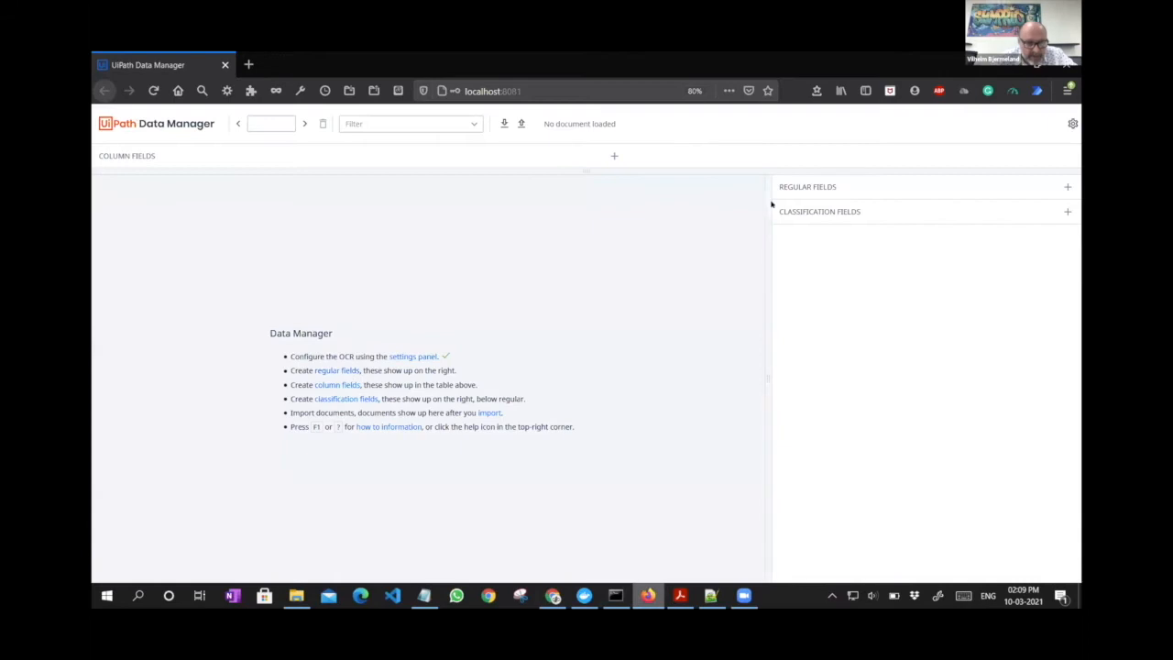
Create a new regular field called "name"
{"action": "left_click", "coordinate": [1064, 188]}
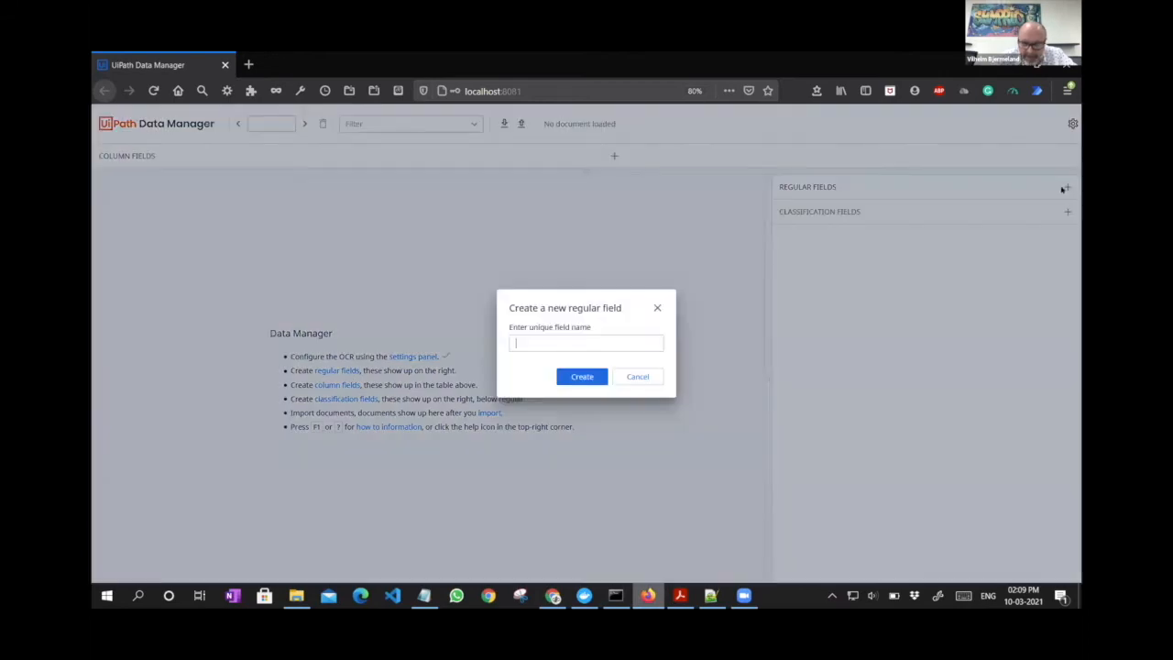
{"action": "type", "text": "name"}
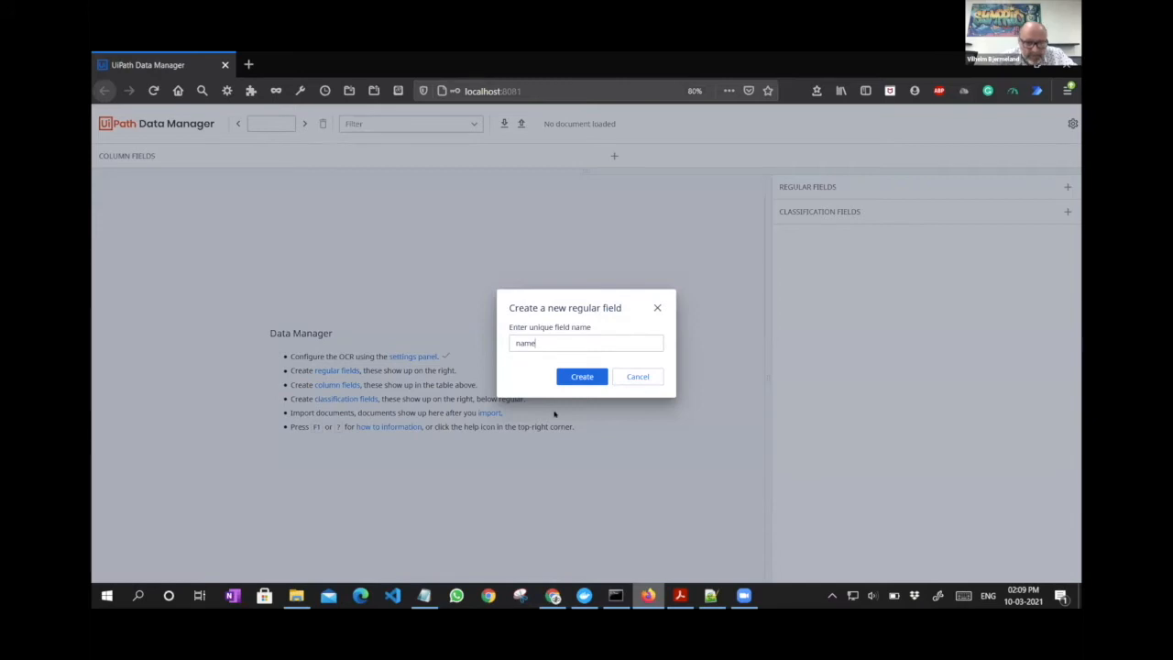
{"action": "left_click", "coordinate": [584, 376]}
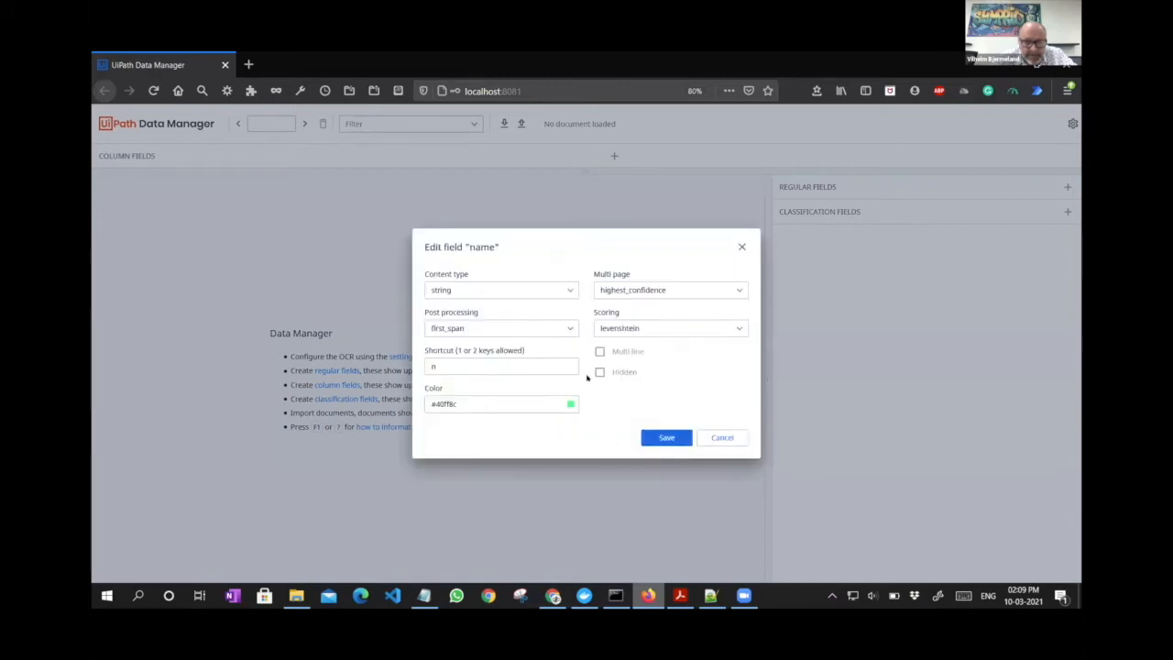
Give the name field string content type and first_span post processing, and save it
{"action": "left_click", "coordinate": [519, 281]}
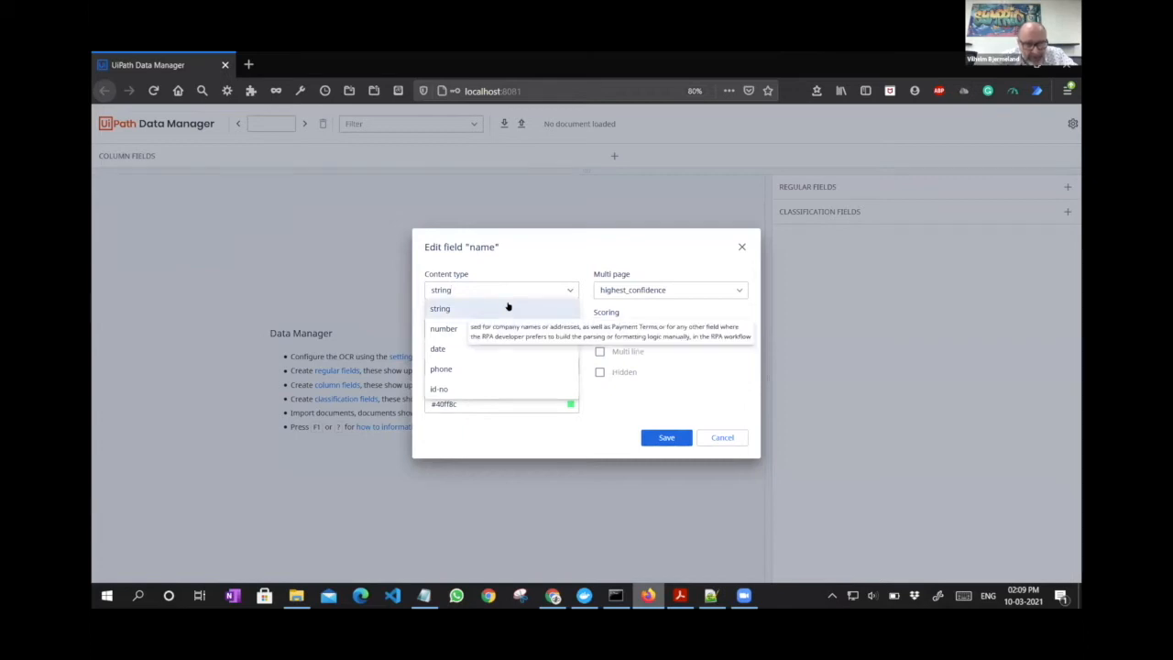
{"action": "left_click", "coordinate": [507, 307]}
{"action": "left_click", "coordinate": [500, 327]}
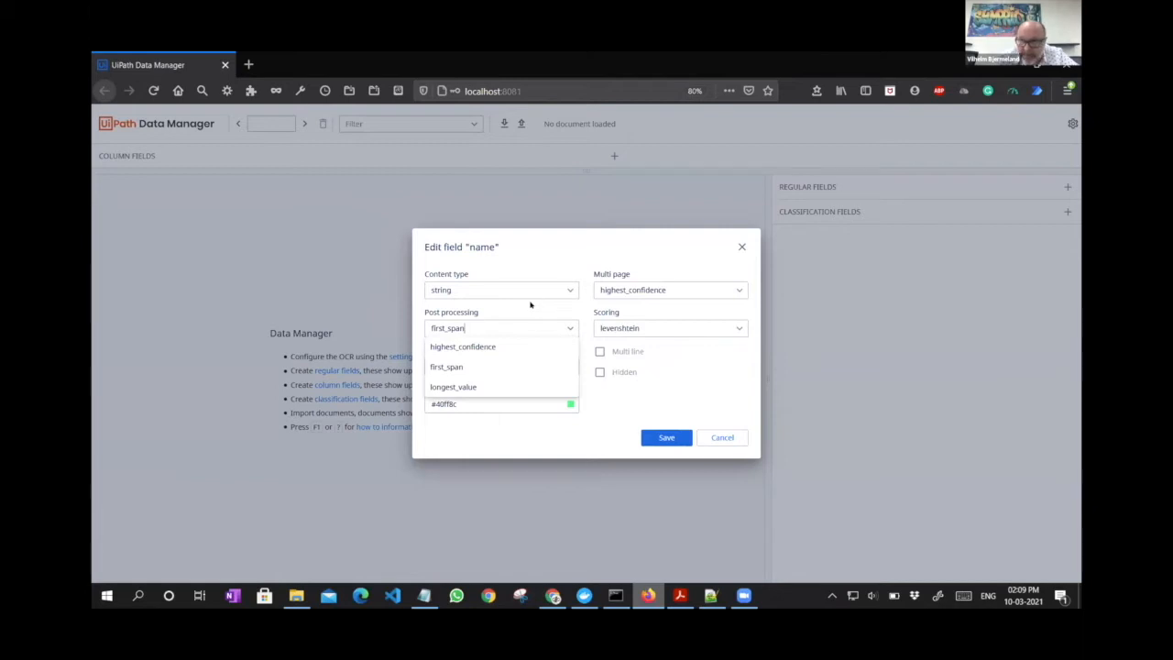
{"action": "left_click", "coordinate": [440, 368]}
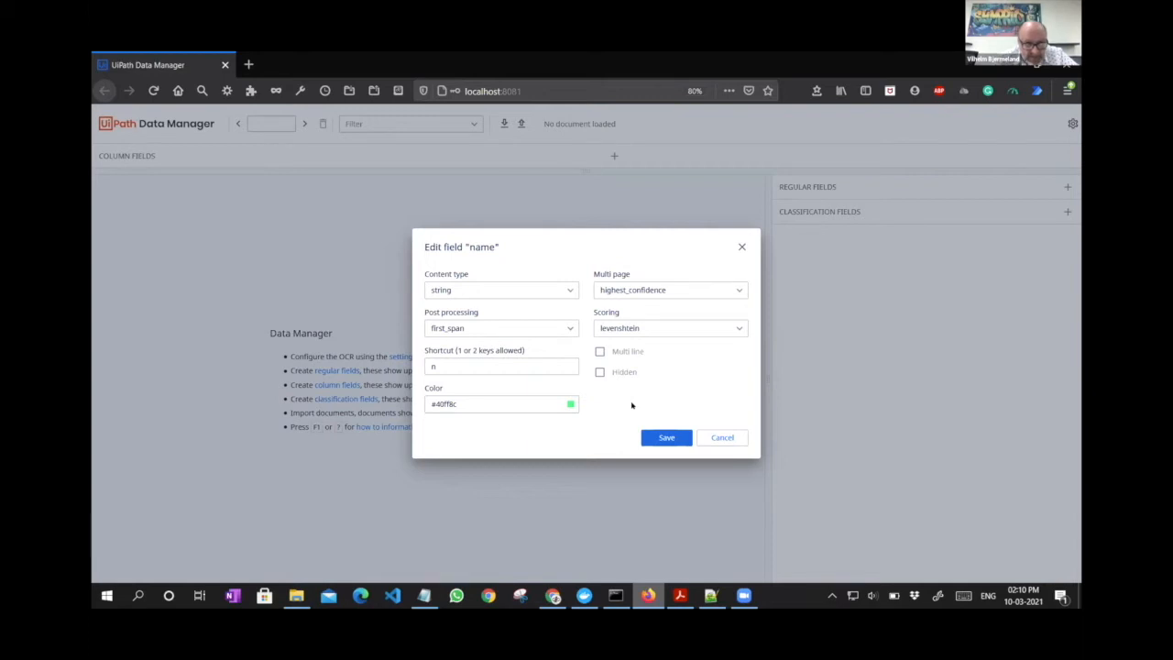
{"action": "left_click", "coordinate": [659, 323]}
{"action": "left_click", "coordinate": [616, 398]}
{"action": "left_click", "coordinate": [668, 439]}
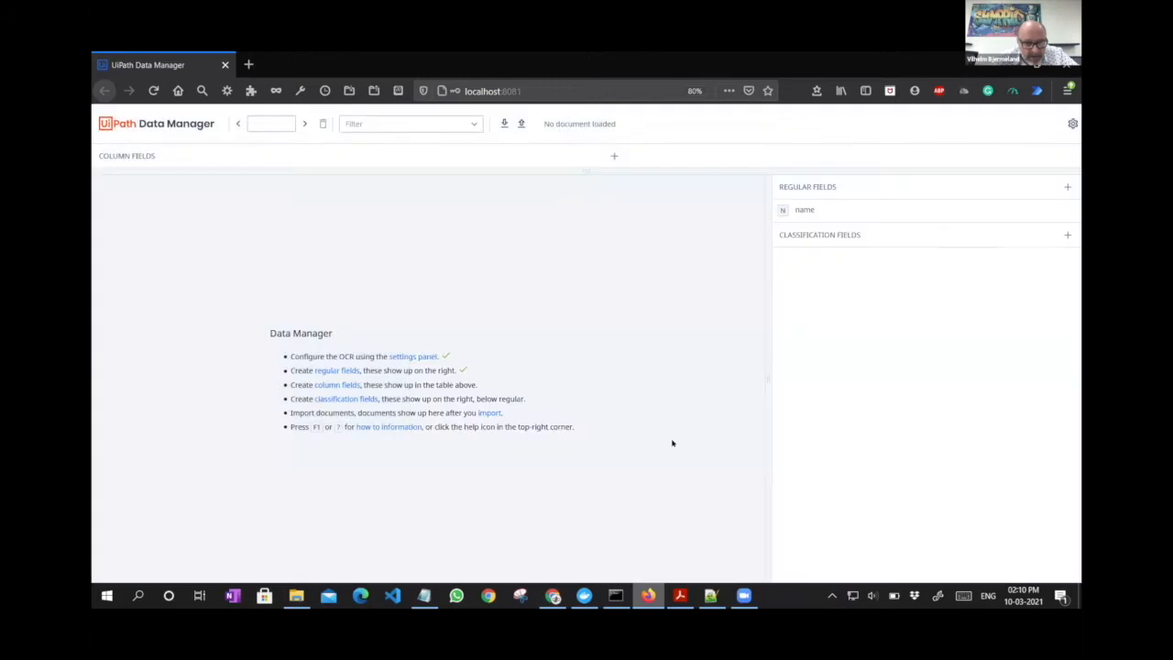
Create a regular field called "date", set its content type to date, and save it
{"action": "mouse_move", "coordinate": [921, 219]}
{"action": "left_click", "coordinate": [1065, 187]}
{"action": "type", "text": "date"}
{"action": "left_click", "coordinate": [578, 375]}
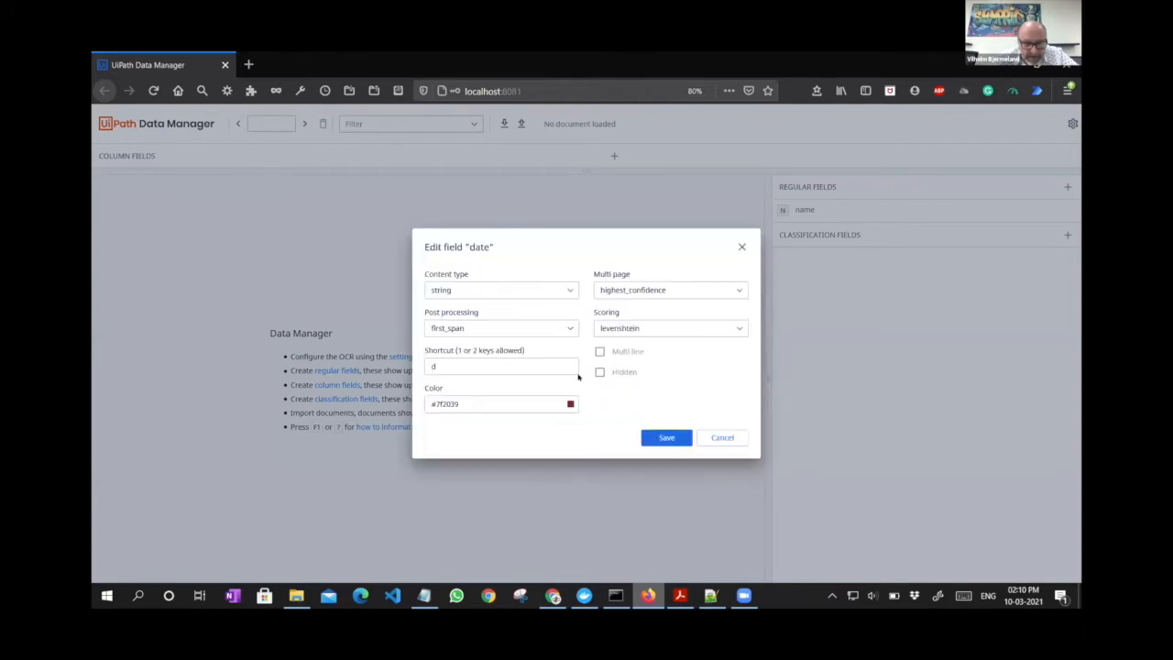
{"action": "left_click", "coordinate": [531, 291]}
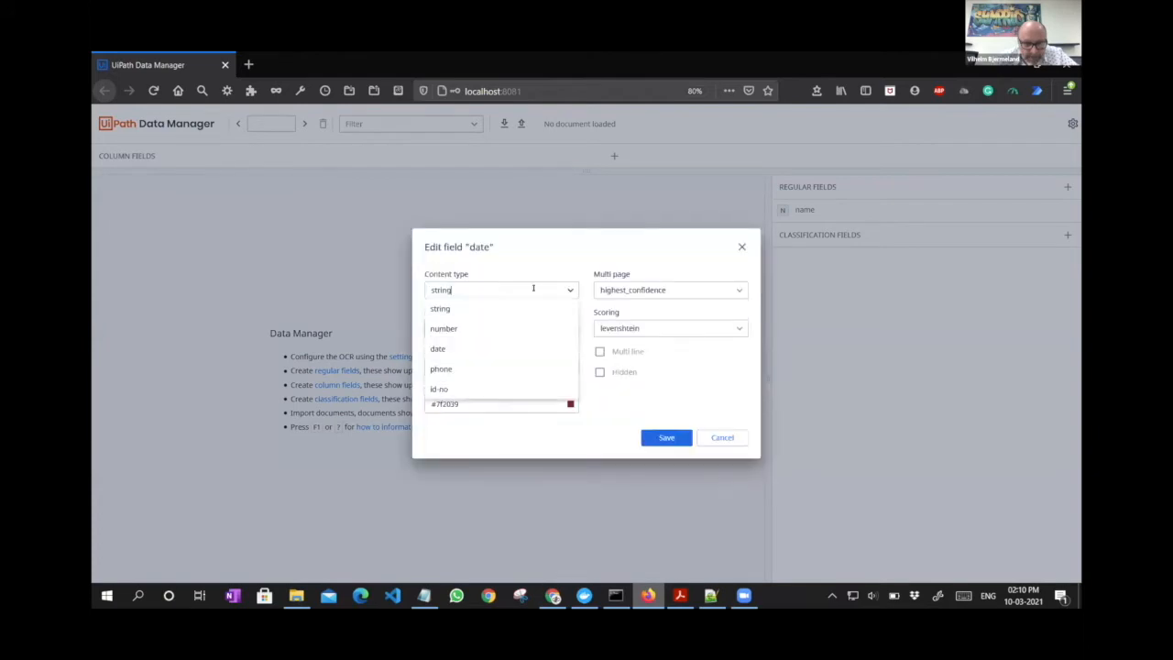
{"action": "left_click", "coordinate": [511, 349]}
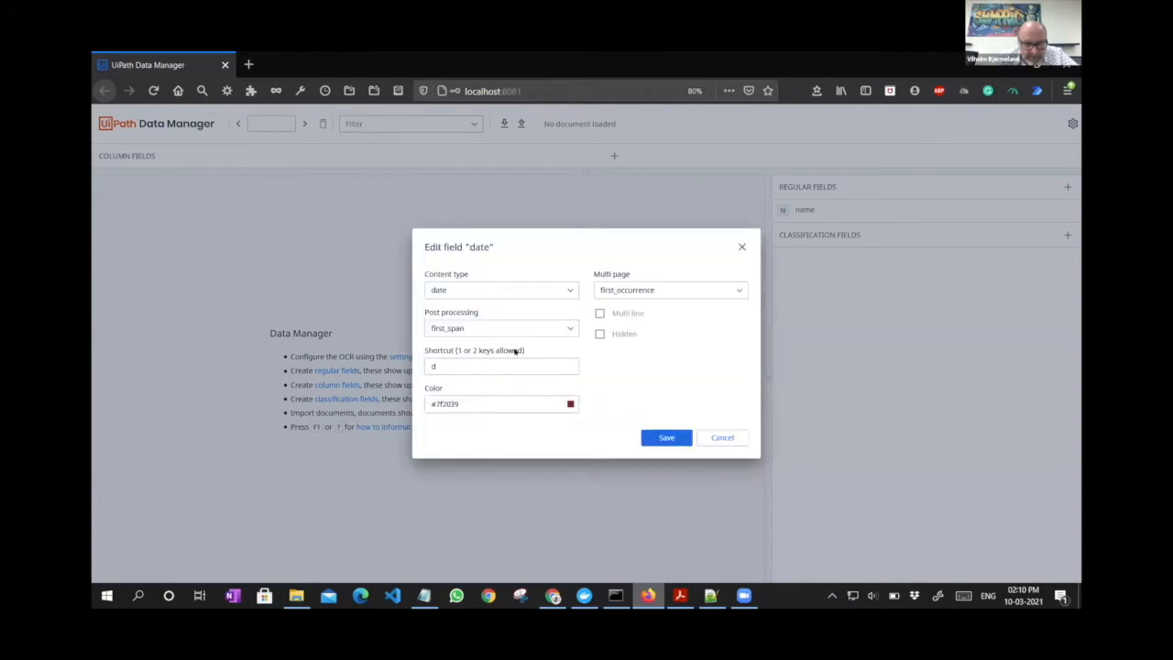
{"action": "left_click", "coordinate": [653, 437]}
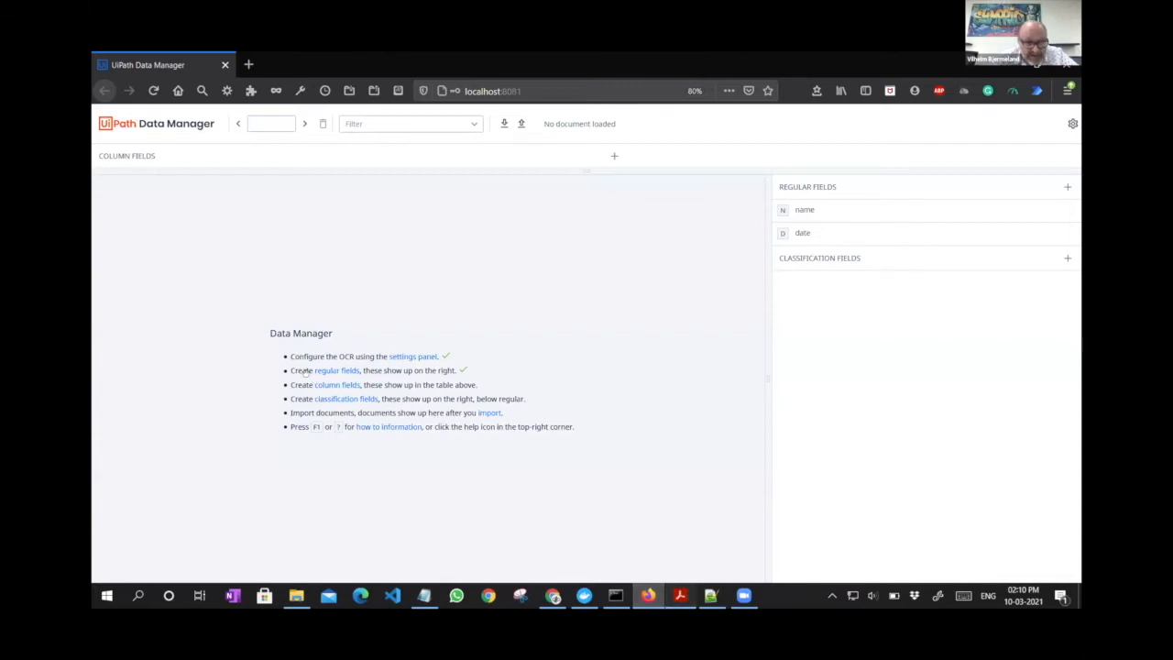
Check the petty cash form's line items in Acrobat Reader, and back in Data Manager create and save a string column field called "description"
{"action": "key", "text": "alt+Tab"}
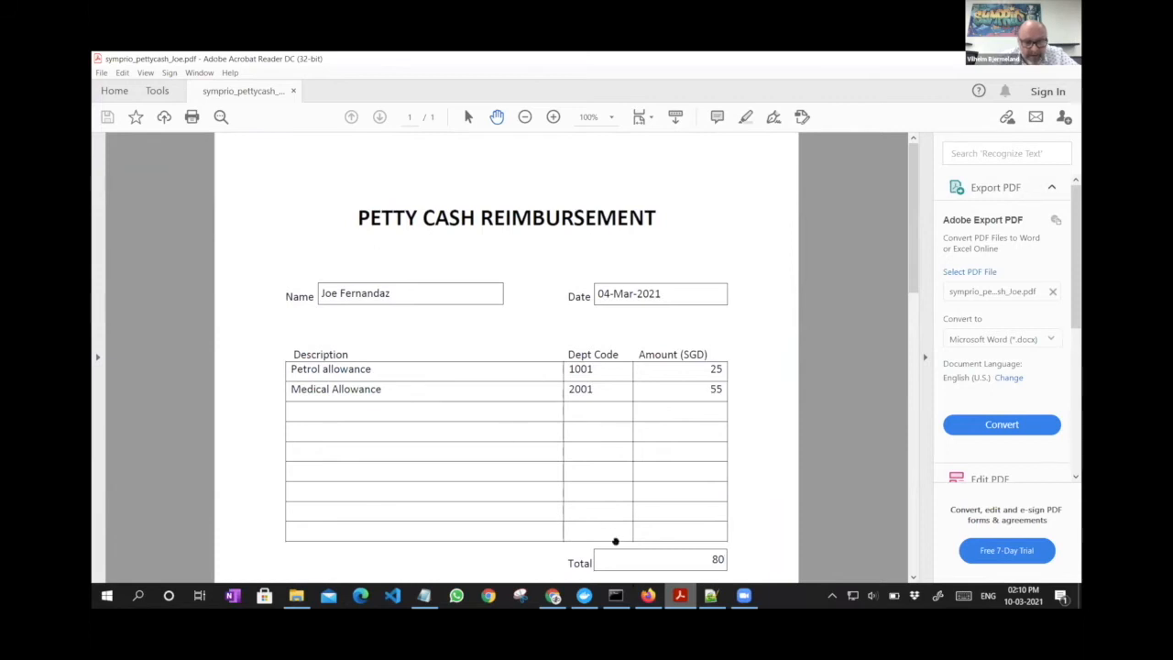
{"action": "left_click", "coordinate": [648, 595]}
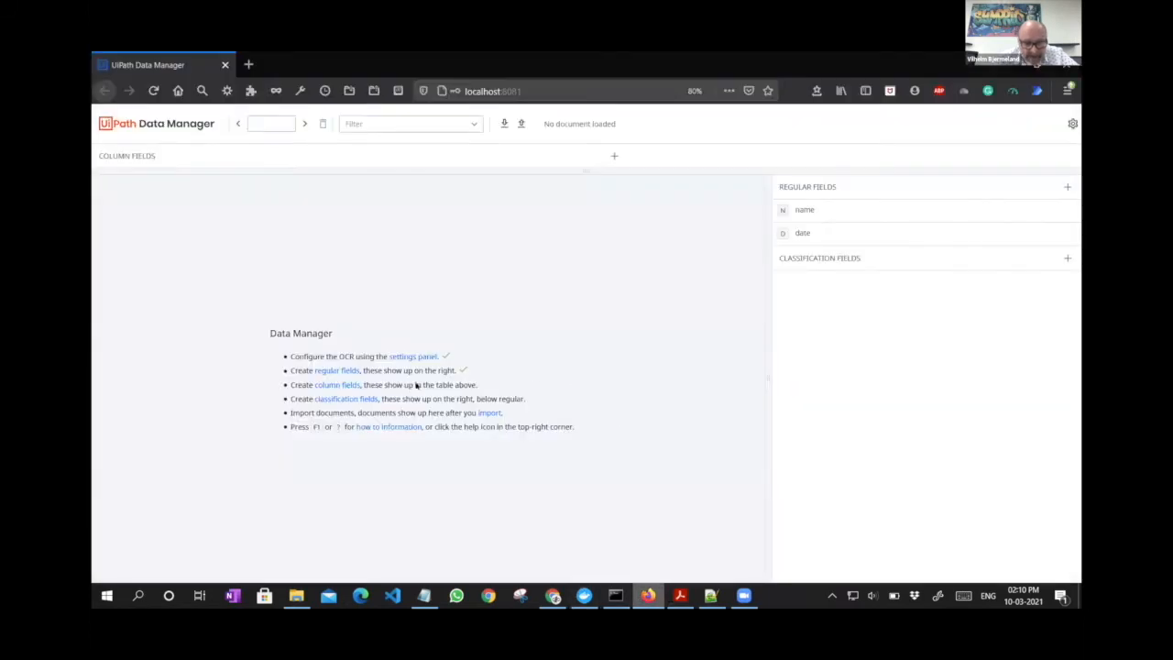
{"action": "left_click", "coordinate": [339, 385]}
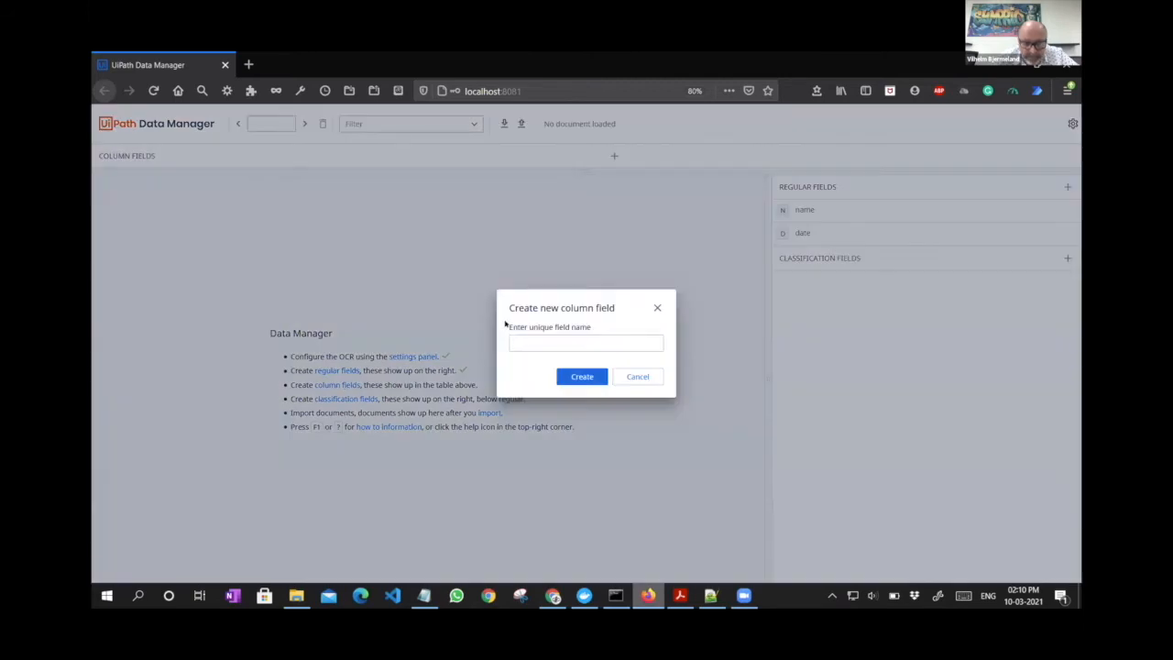
{"action": "type", "text": "description"}
{"action": "left_click", "coordinate": [582, 376]}
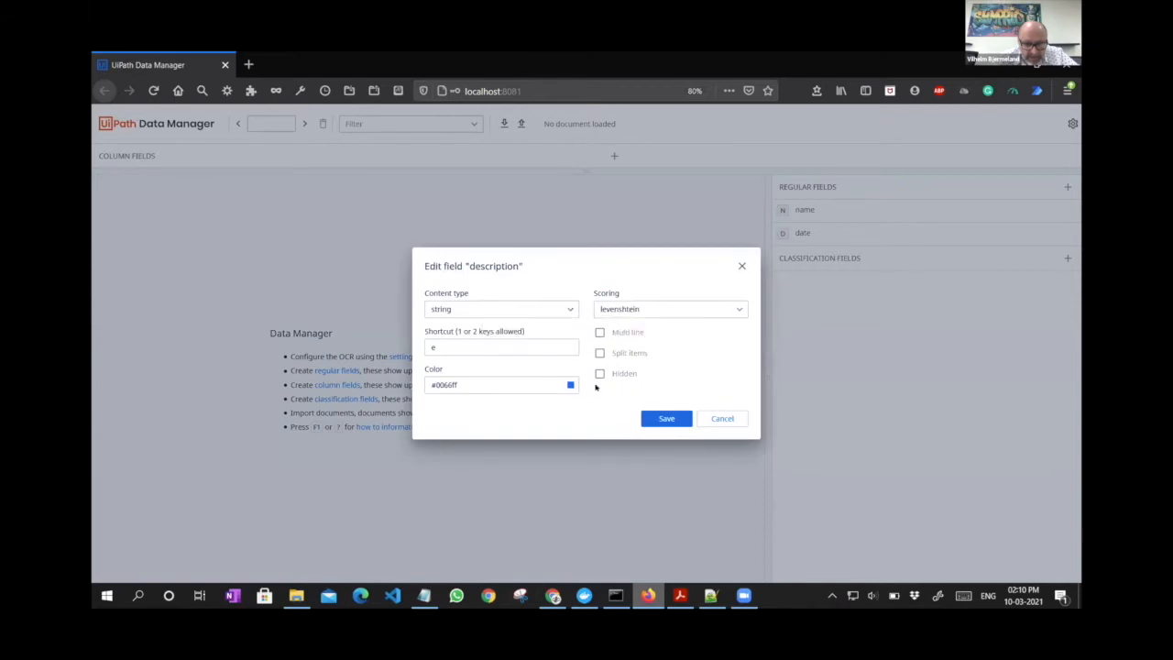
{"action": "left_click", "coordinate": [666, 418]}
Create a column field called "amount", set its content type to number, and save it
{"action": "left_click", "coordinate": [345, 387]}
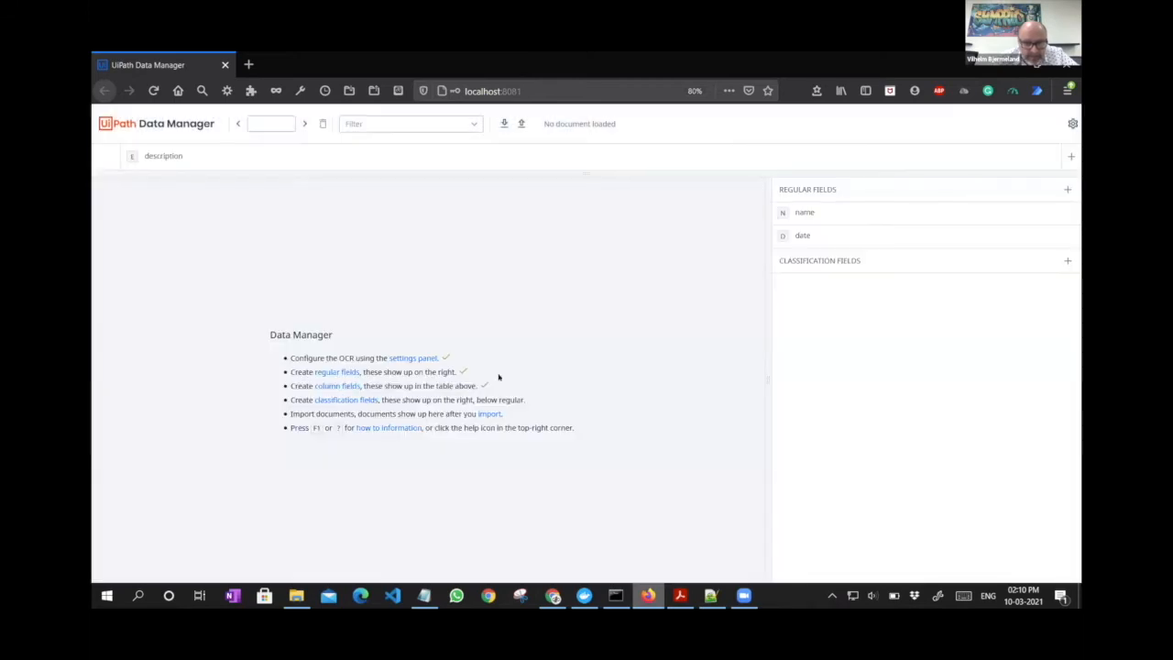
{"action": "type", "text": "amount"}
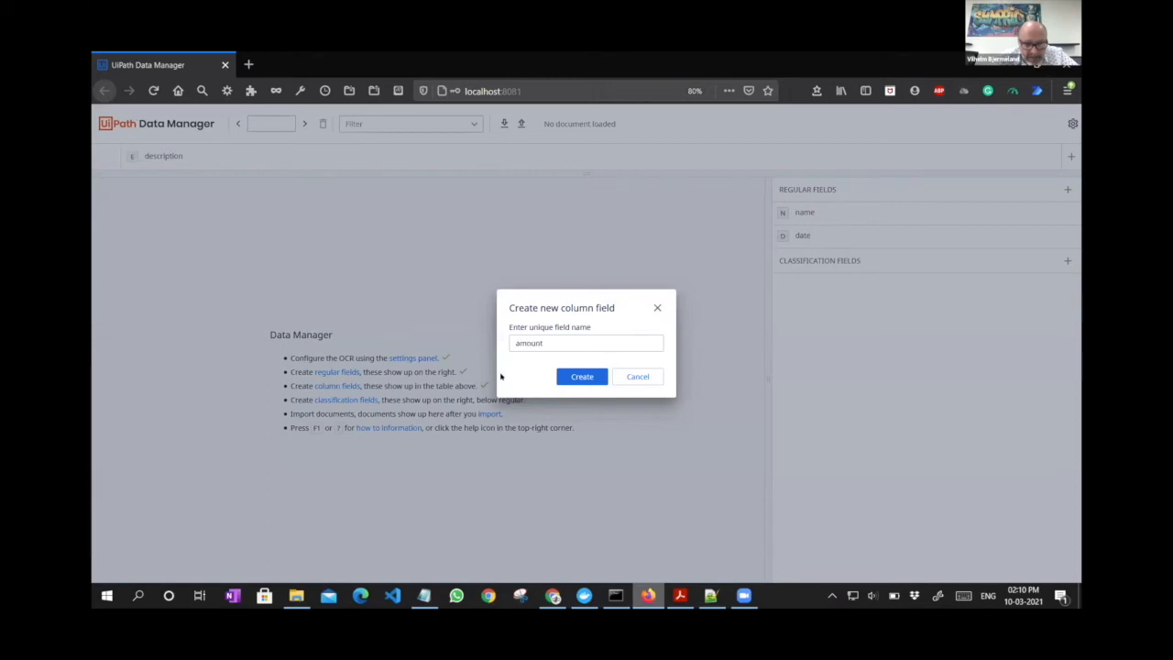
{"action": "left_click", "coordinate": [580, 375]}
{"action": "left_click", "coordinate": [503, 309]}
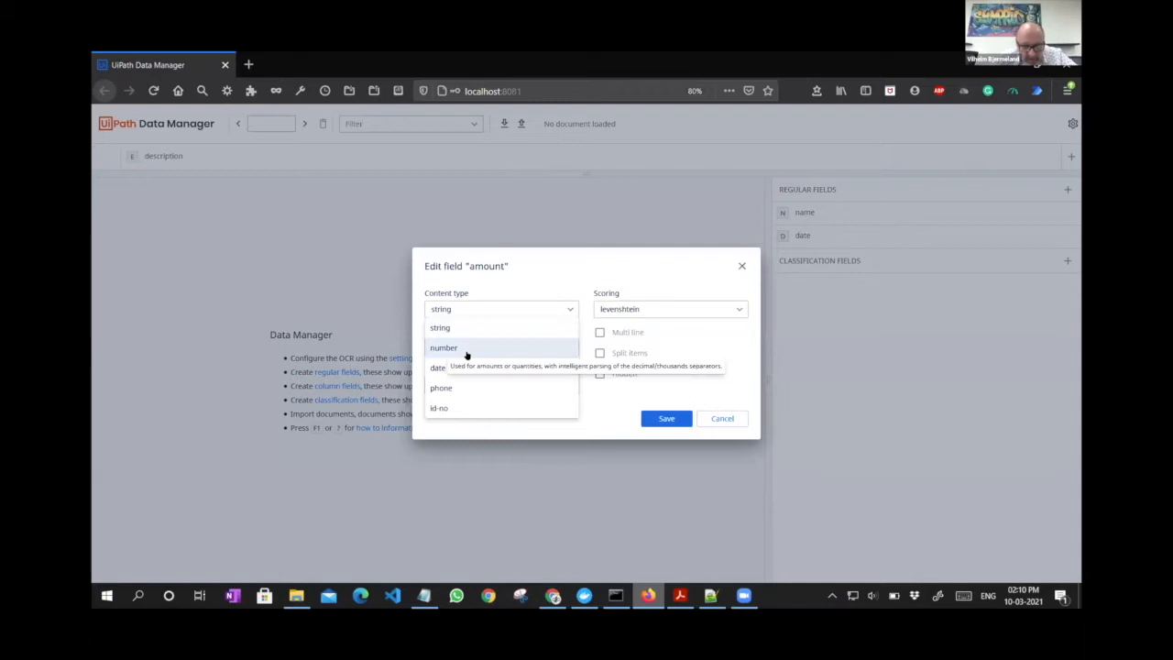
{"action": "left_click", "coordinate": [466, 352]}
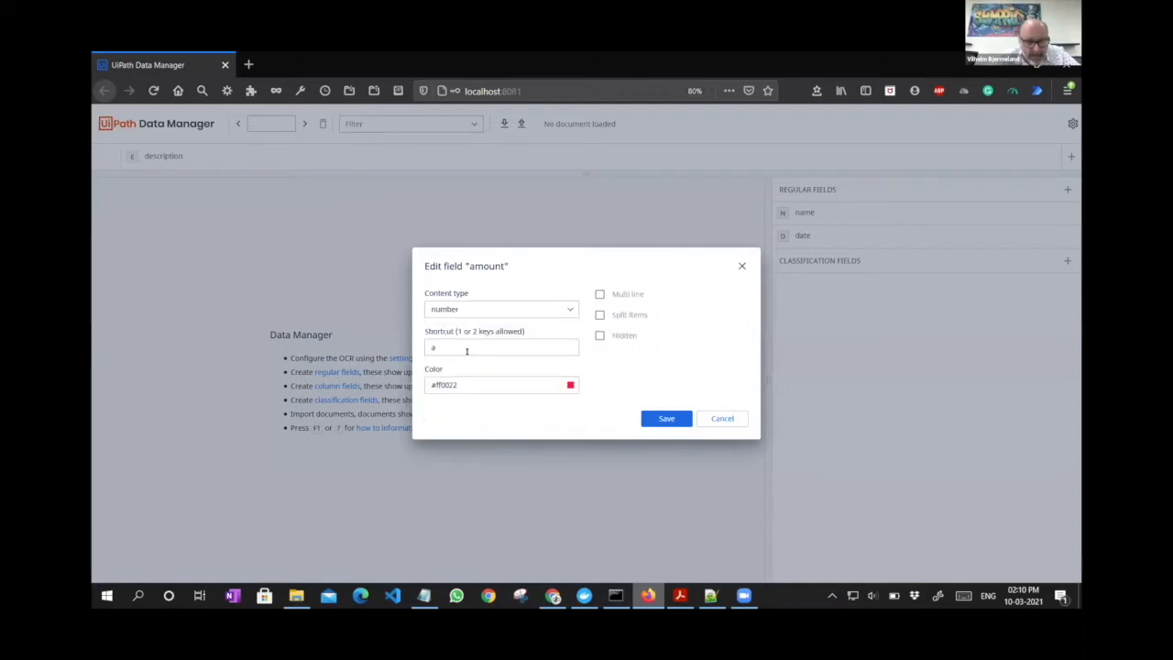
{"action": "left_click", "coordinate": [673, 419]}
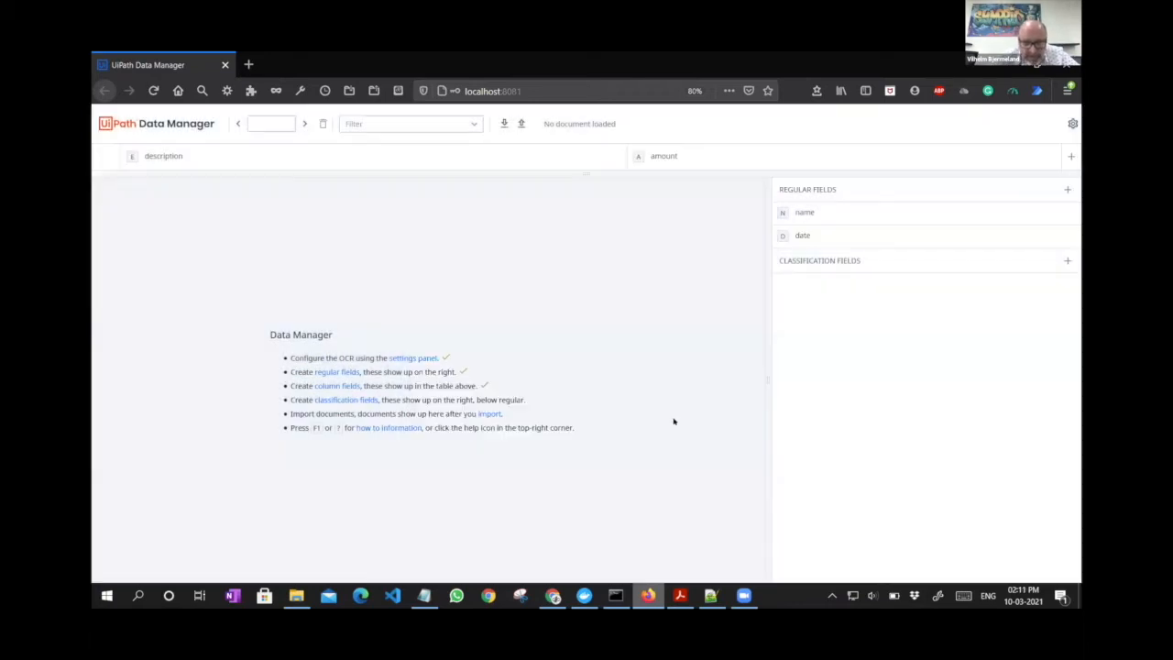
Create a new classification field called "reimbursement" and dismiss the Grammarly pop-up covering its value list
{"action": "left_click", "coordinate": [357, 403]}
{"action": "type", "text": "reimbursement"}
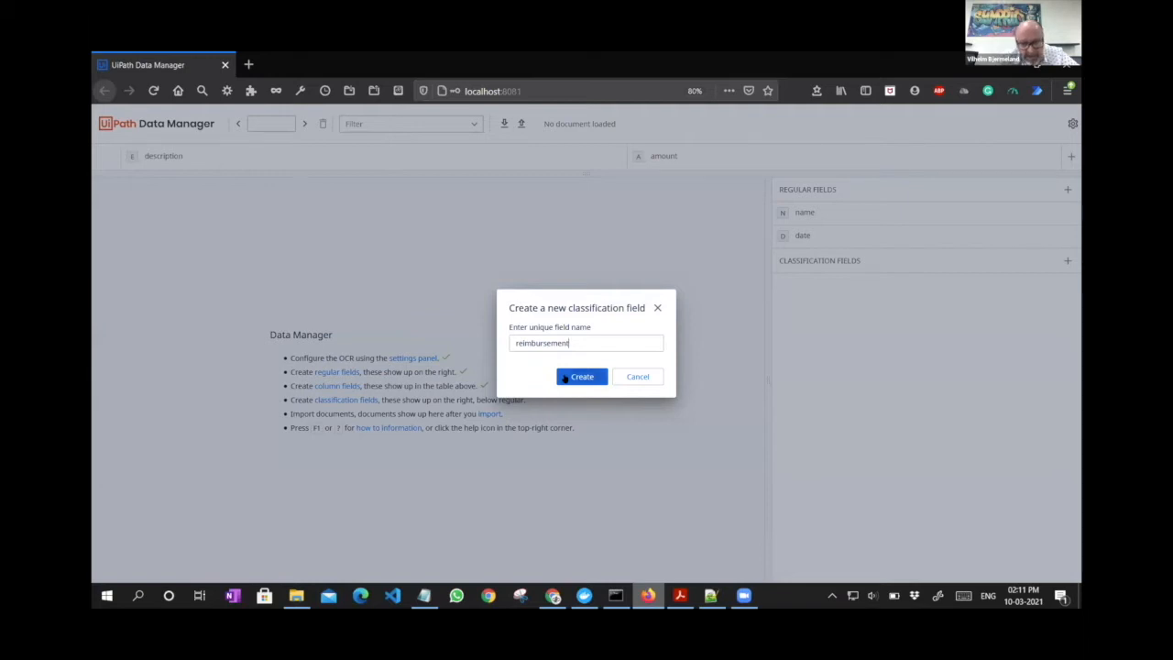
{"action": "left_click", "coordinate": [564, 377]}
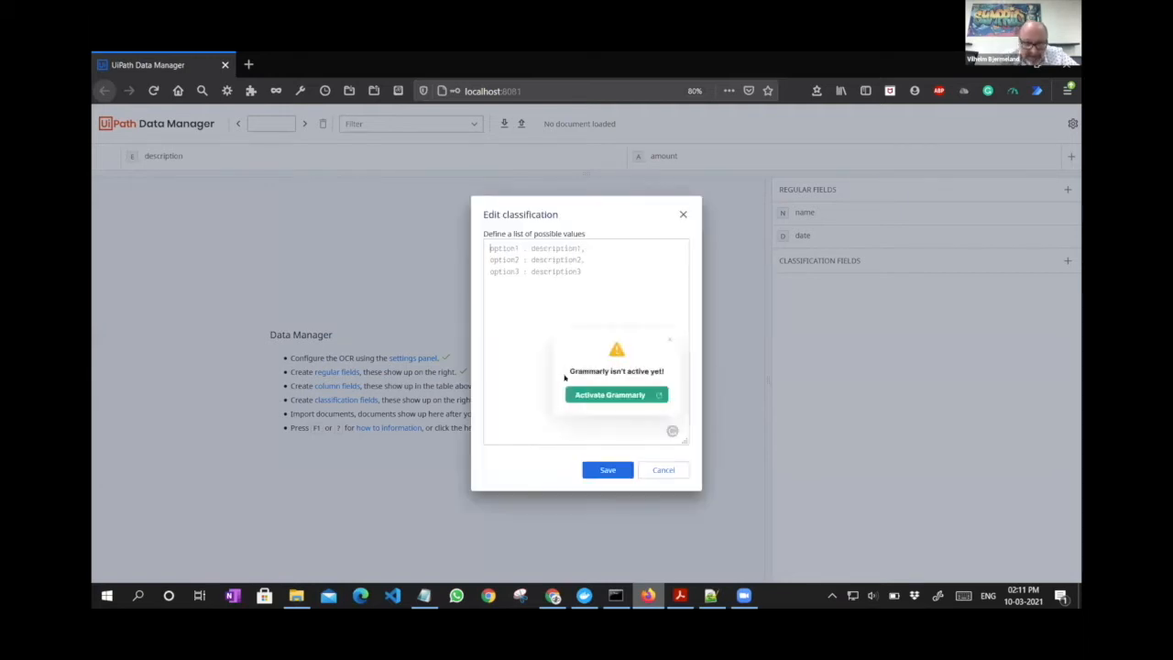
{"action": "left_click", "coordinate": [668, 340]}
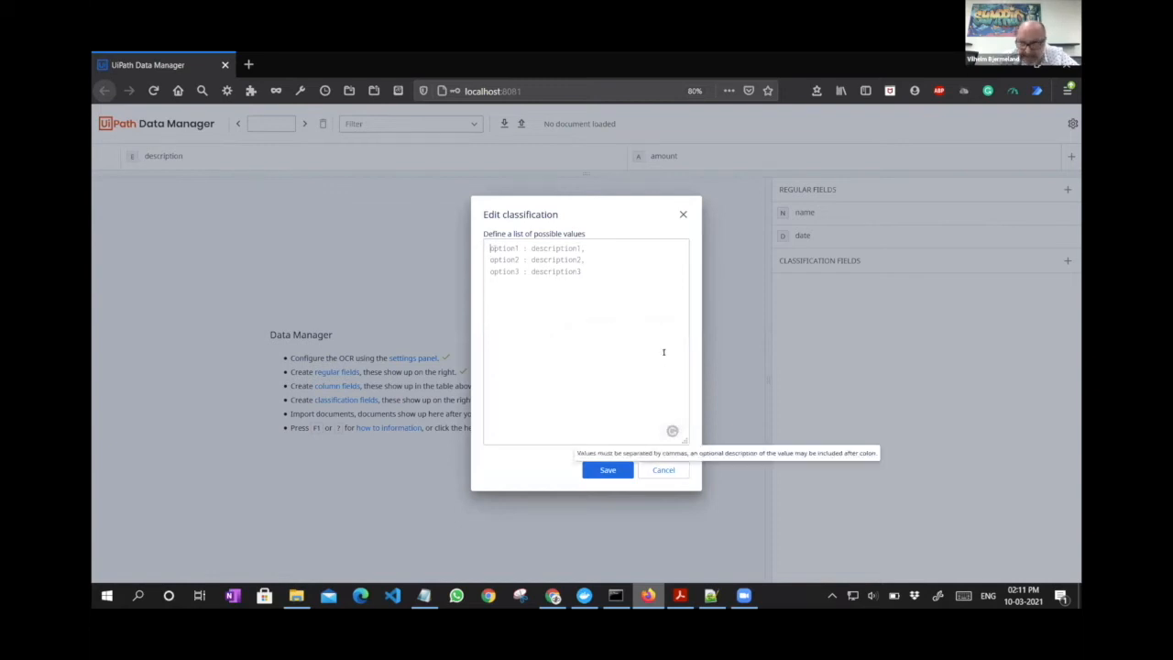
Define "option1: petty cash reimbursement" as the classification field's possible value and save it
{"action": "type", "text": "optio"}
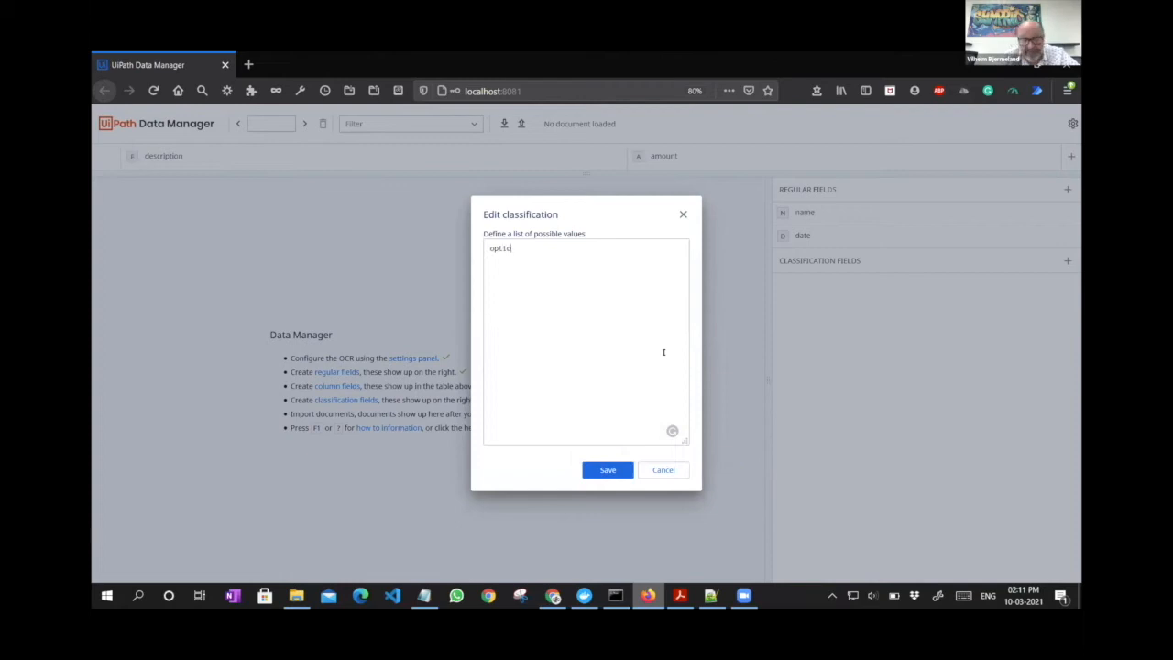
{"action": "type", "text": "n1,"}
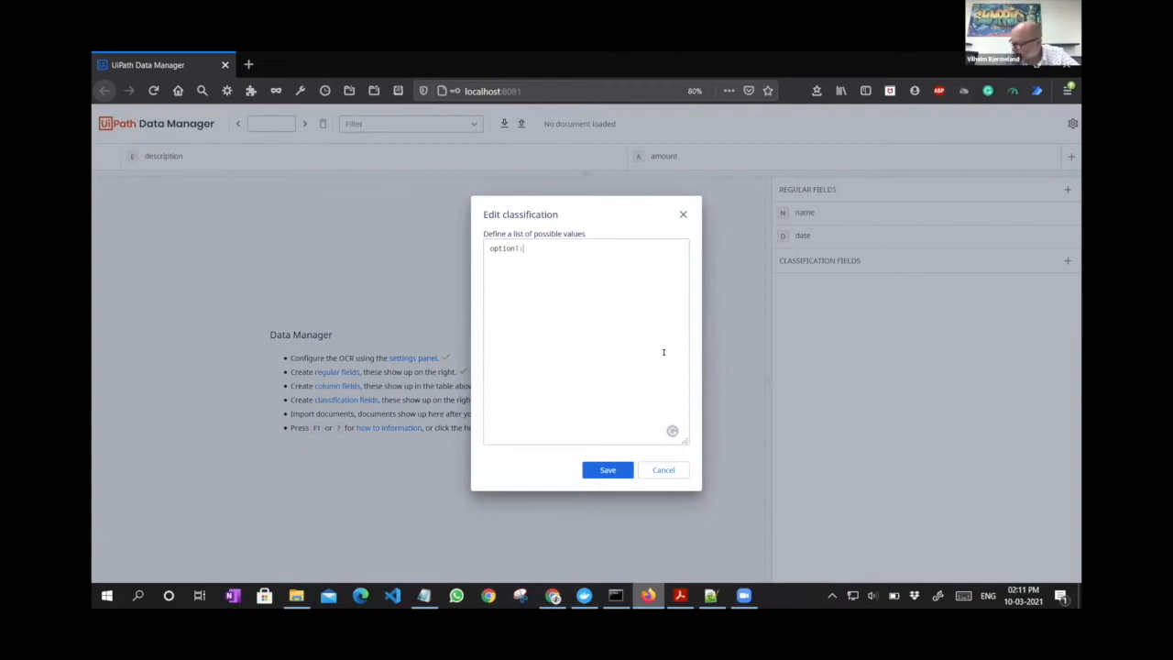
{"action": "type", "text": " pet"}
{"action": "key", "text": "BackSpace"}
{"action": "type", "text": "tty cash "}
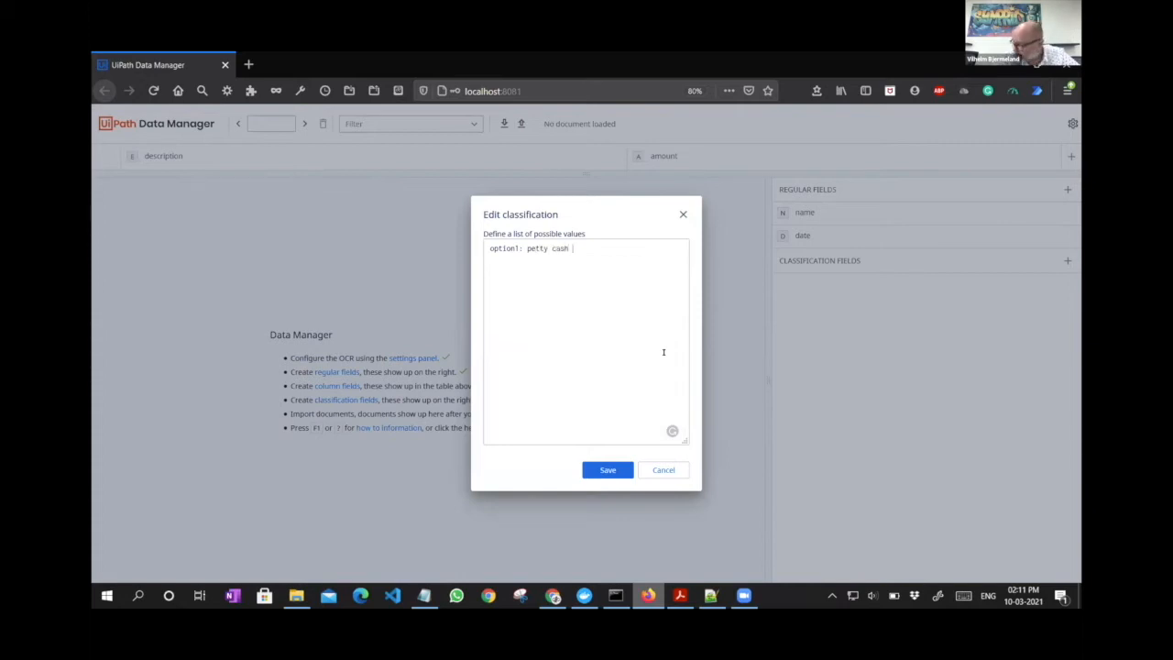
{"action": "type", "text": "rei"}
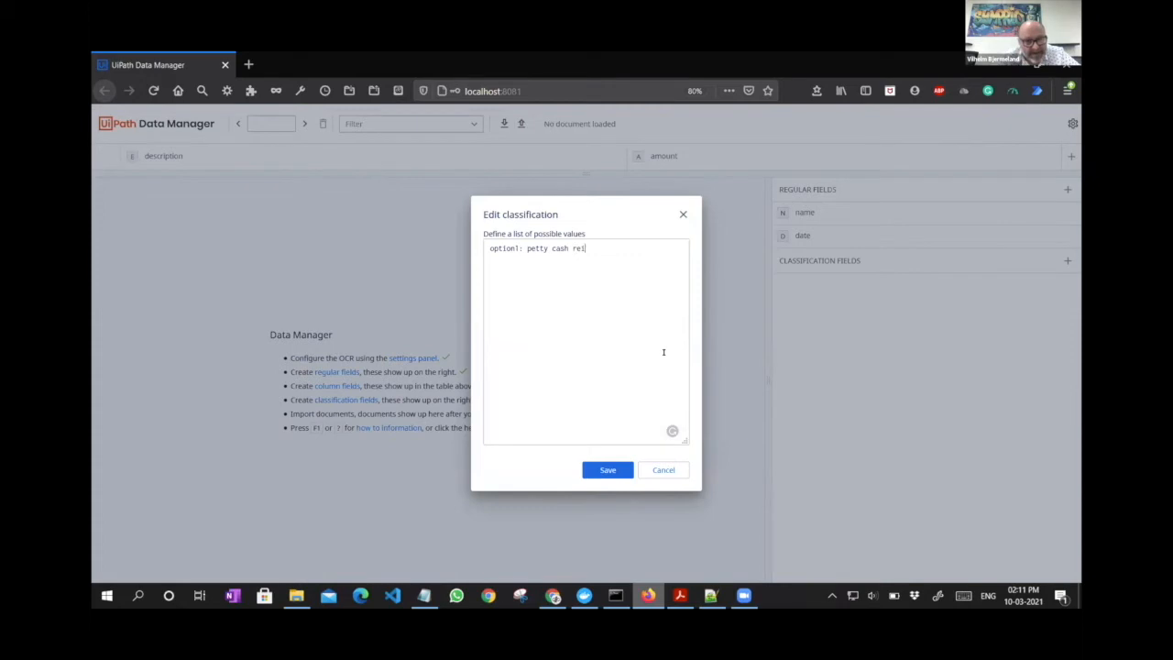
{"action": "type", "text": "mbursement"}
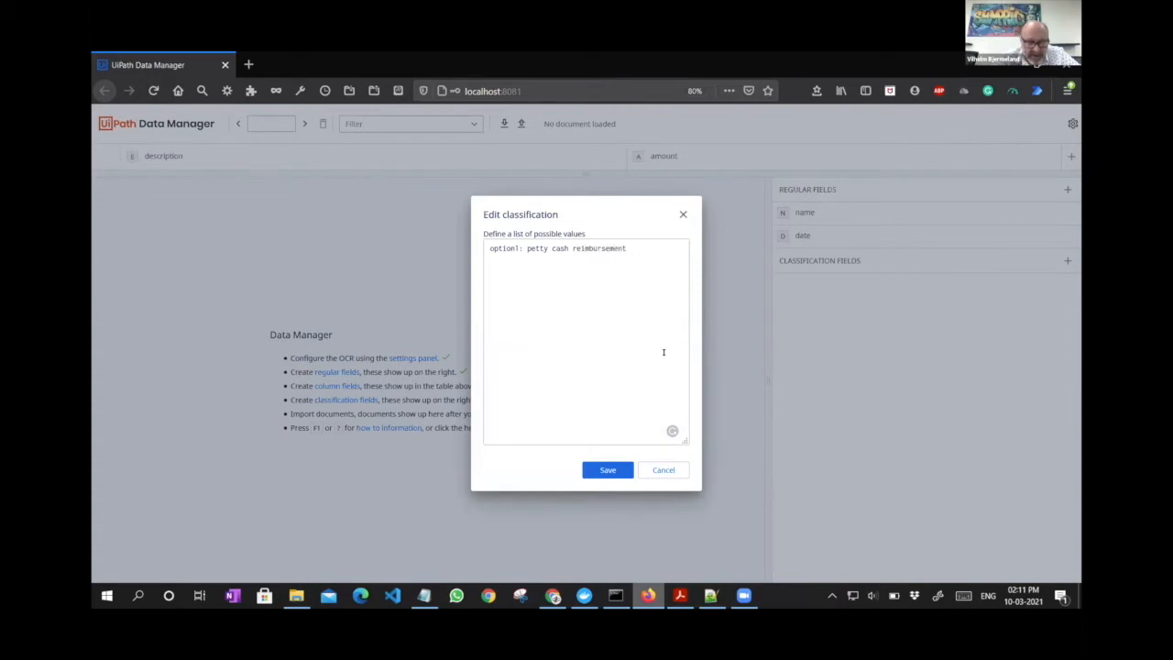
{"action": "left_click", "coordinate": [605, 470]}
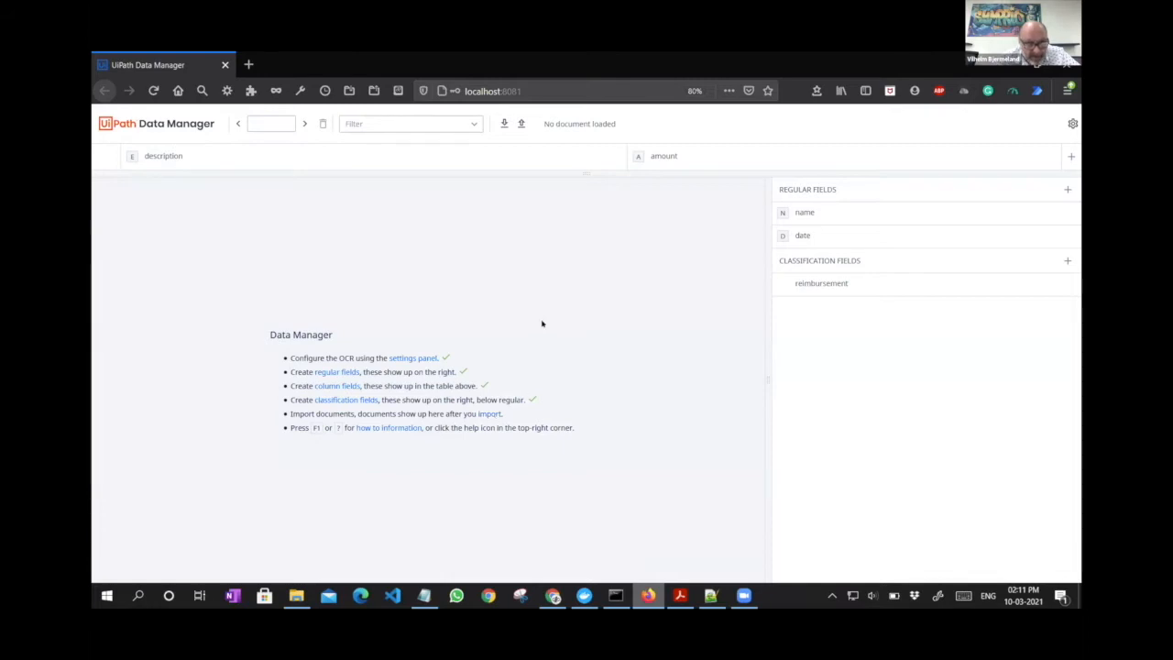
Import one employee's symprio_pettycash PDF as a batch named "test", approve its conversion to JPEG, and close the import dialog after processing
{"action": "left_click", "coordinate": [503, 126]}
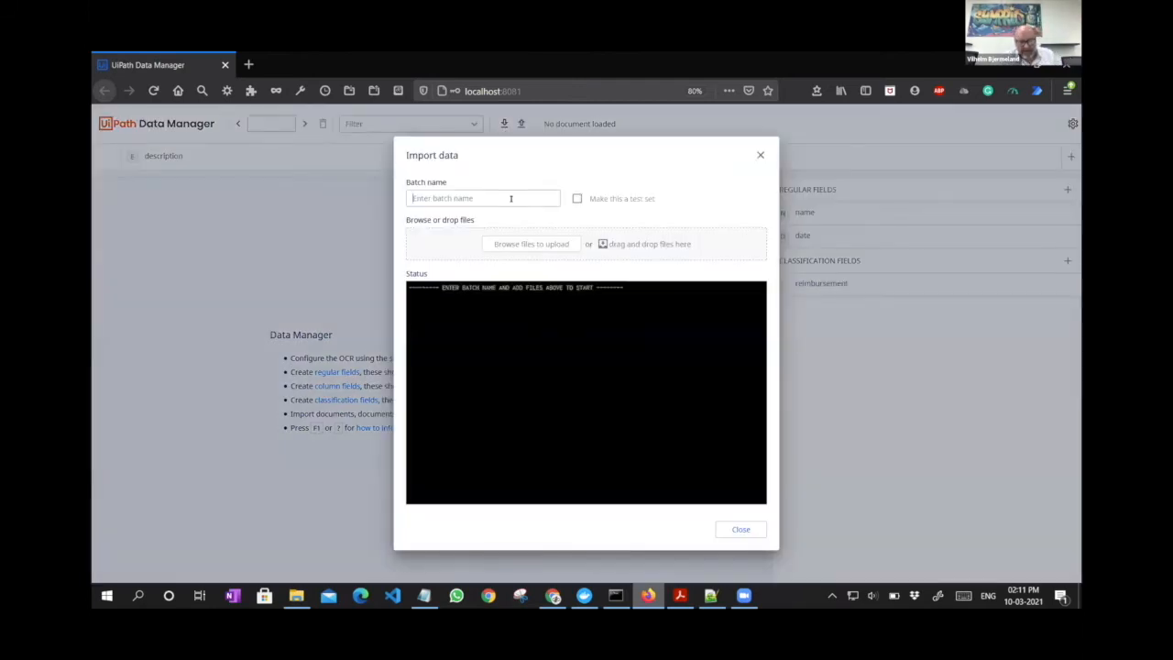
{"action": "type", "text": "test"}
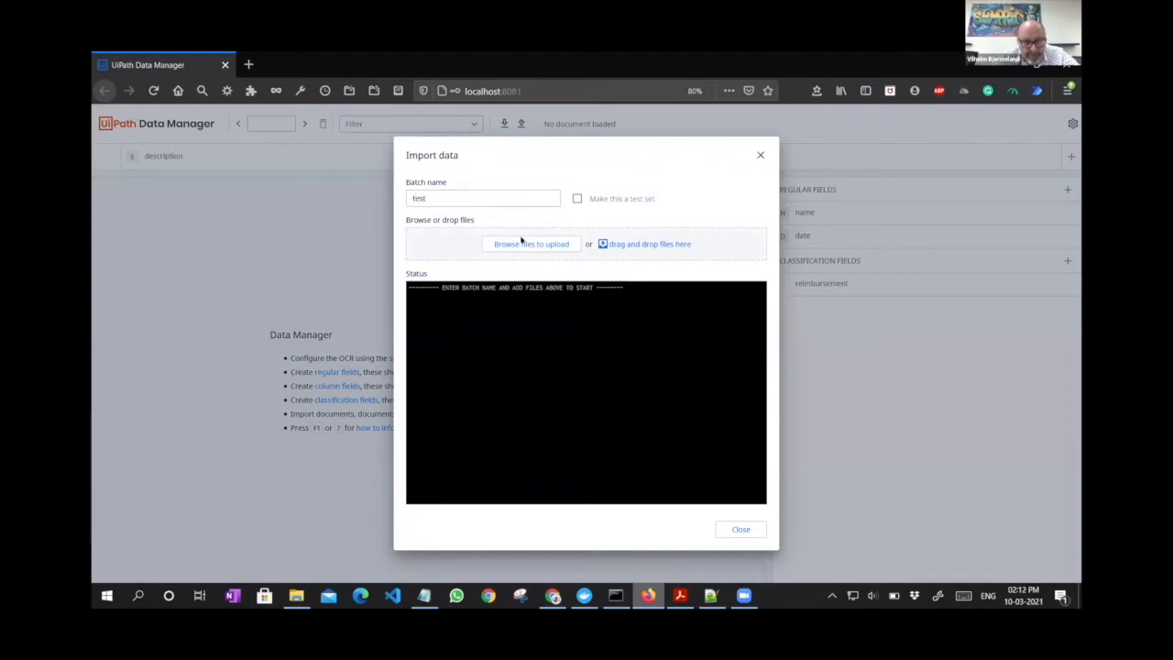
{"action": "left_click", "coordinate": [298, 595]}
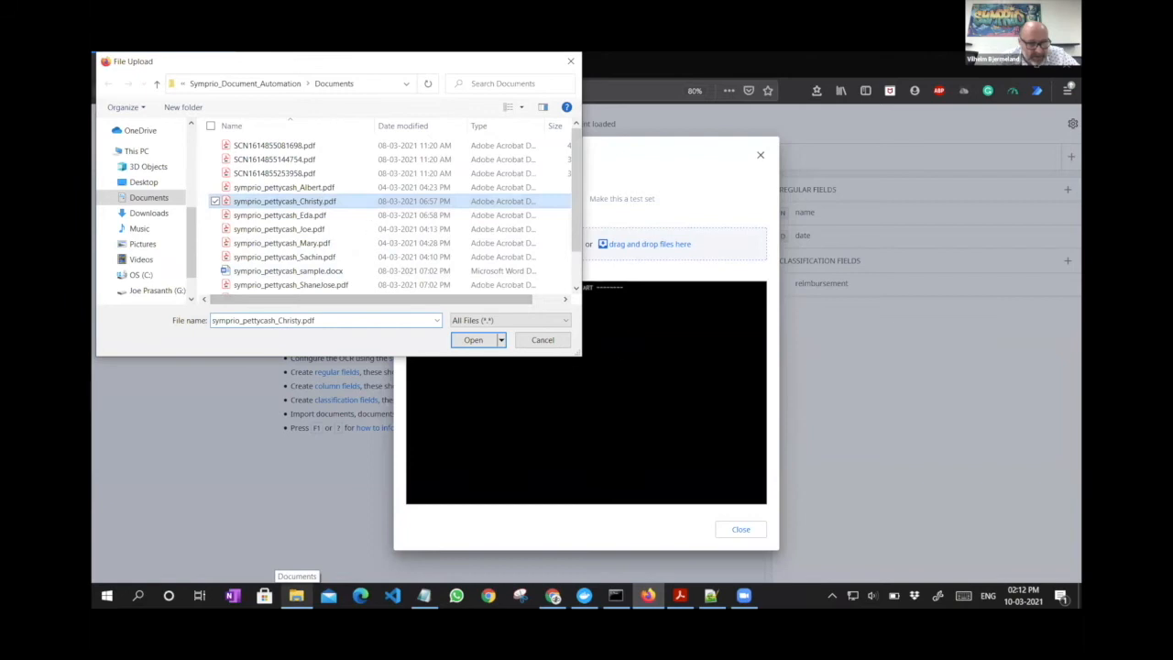
{"action": "left_click", "coordinate": [473, 340]}
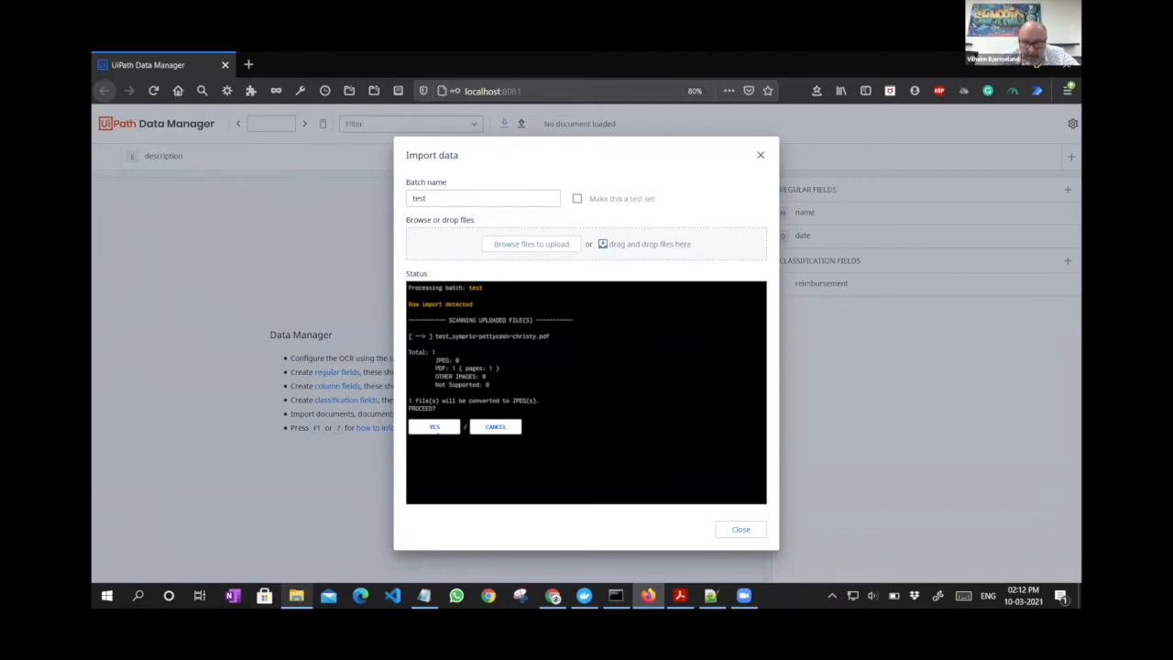
{"action": "left_click", "coordinate": [435, 427]}
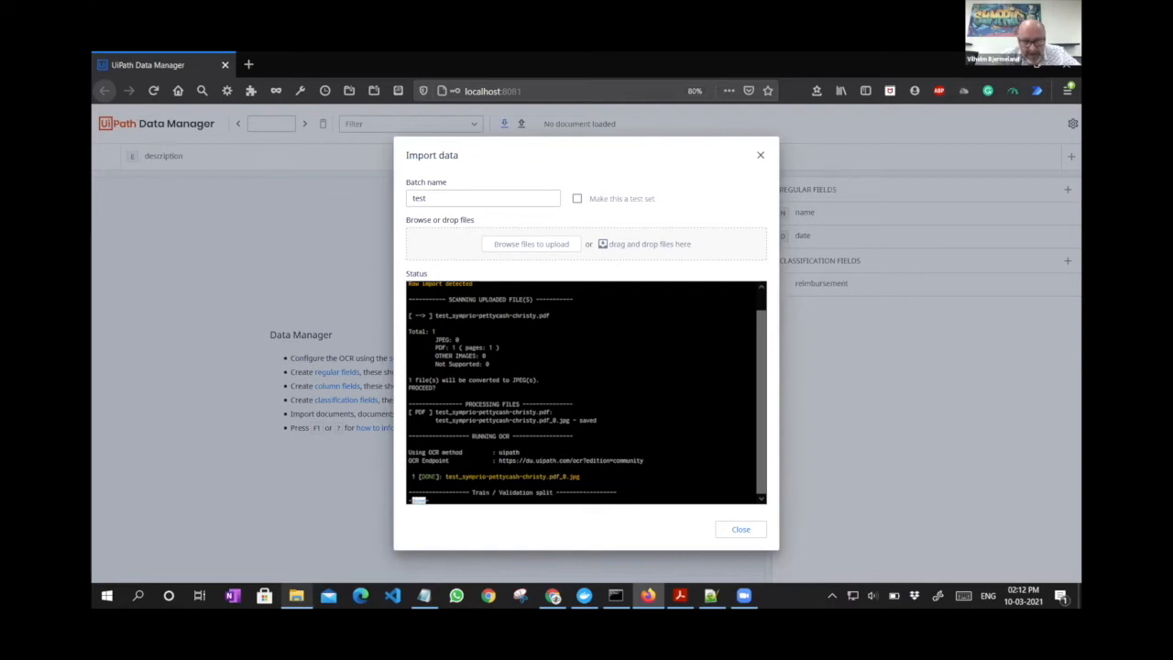
{"action": "left_click", "coordinate": [735, 529]}
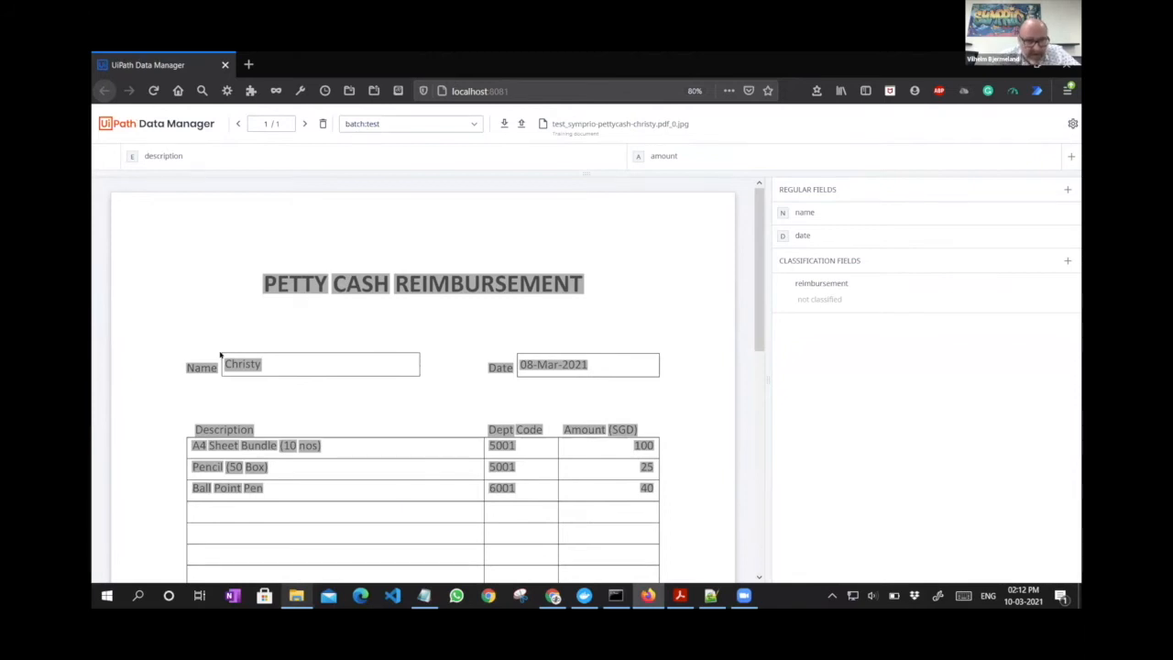
Label the employee's name on the form as the name field and 08-Mar-2021 as the date field
{"action": "left_click_drag", "start_coordinate": [221, 354], "coordinate": [310, 377]}
{"action": "key", "text": "n"}
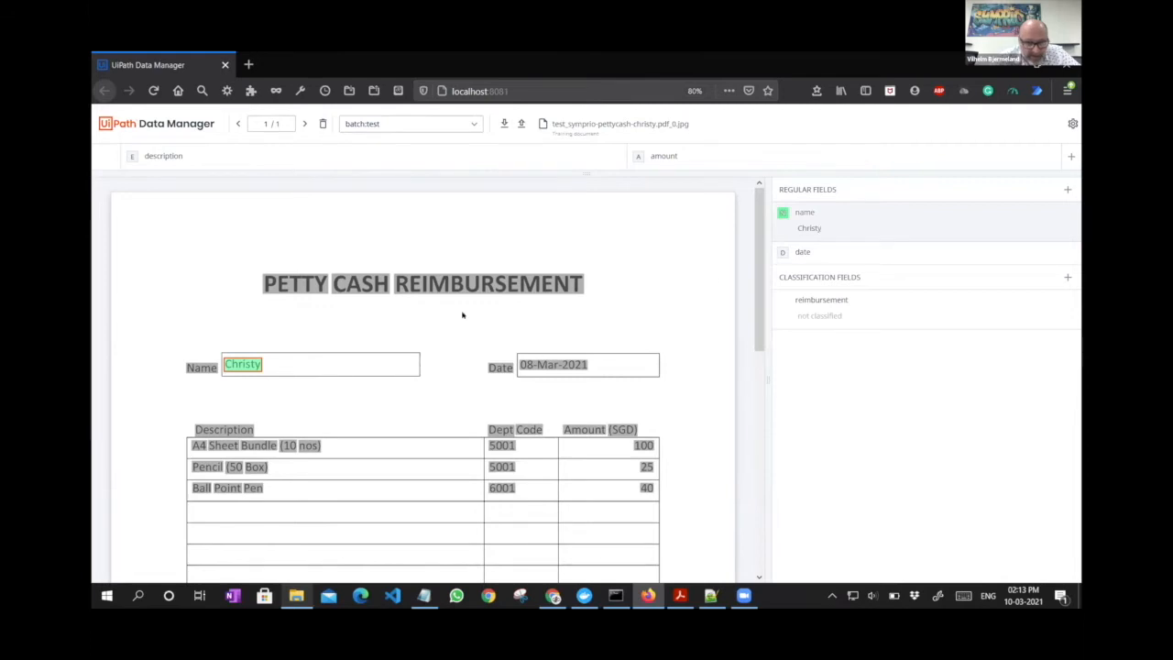
{"action": "left_click_drag", "start_coordinate": [550, 375], "coordinate": [596, 370]}
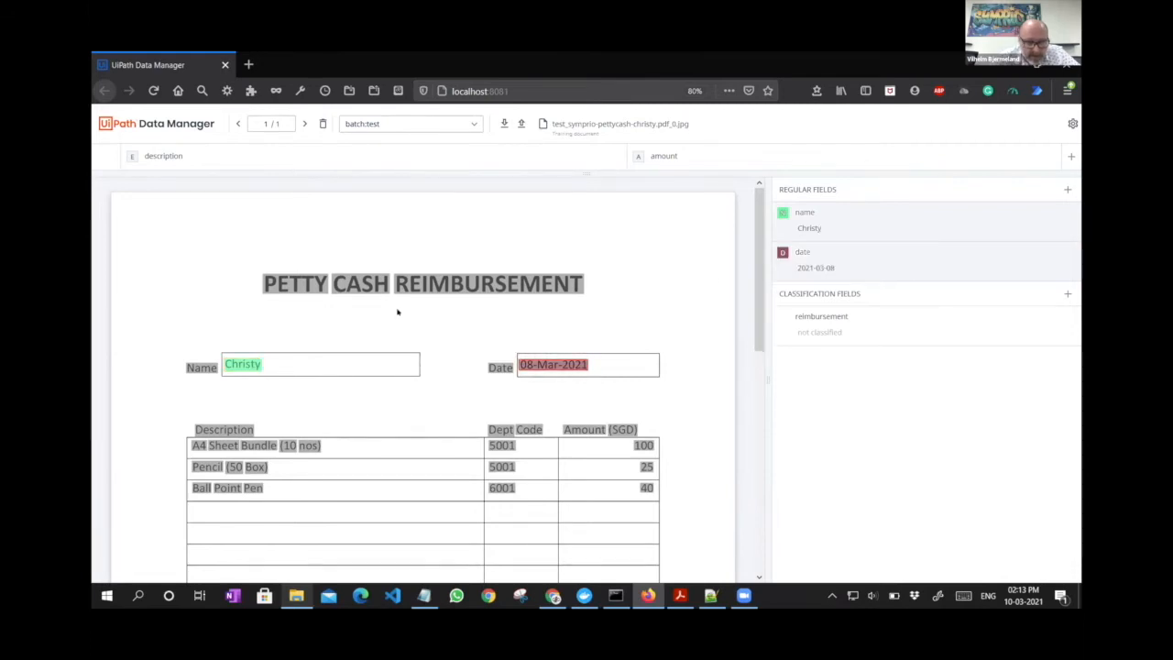
Label the three item descriptions in the form's table as description and their amounts in the SGD column as amount
{"action": "scroll", "coordinate": [335, 324], "scroll_direction": "down", "scroll_amount": 2}
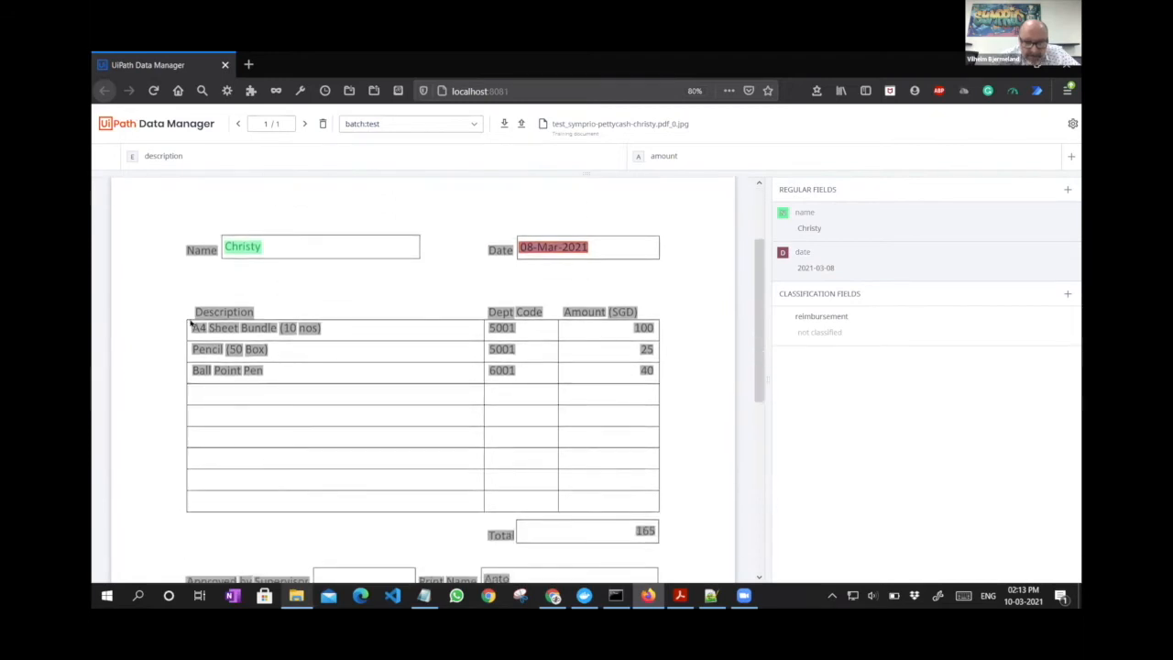
{"action": "left_click_drag", "start_coordinate": [311, 380], "coordinate": [434, 416]}
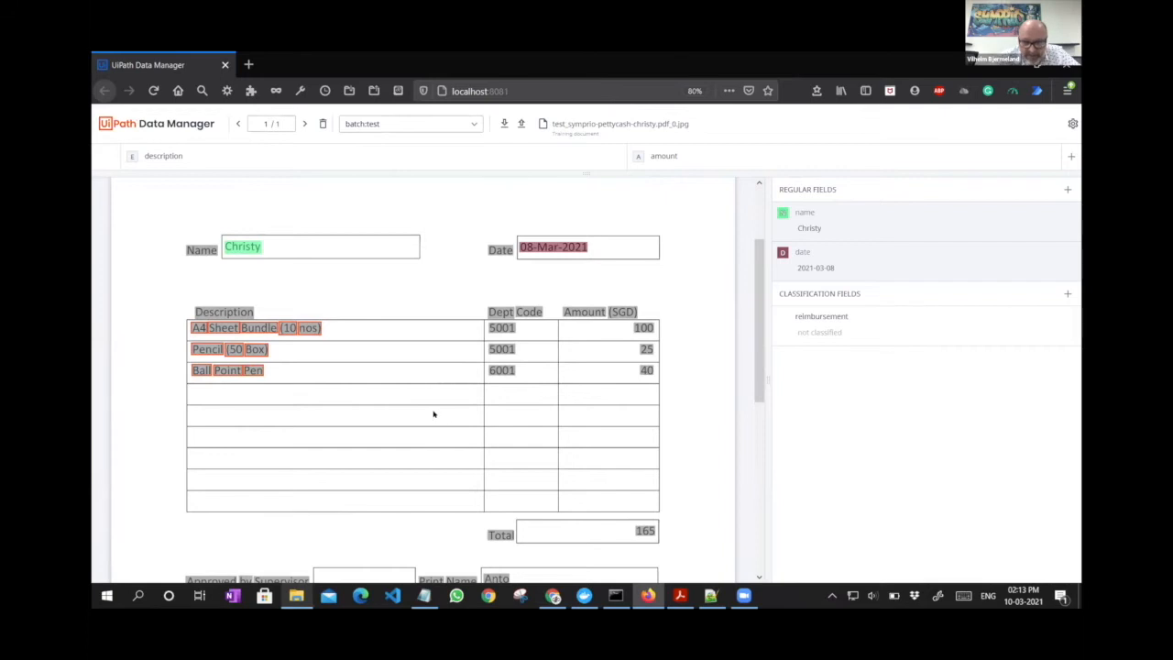
{"action": "key", "text": "e"}
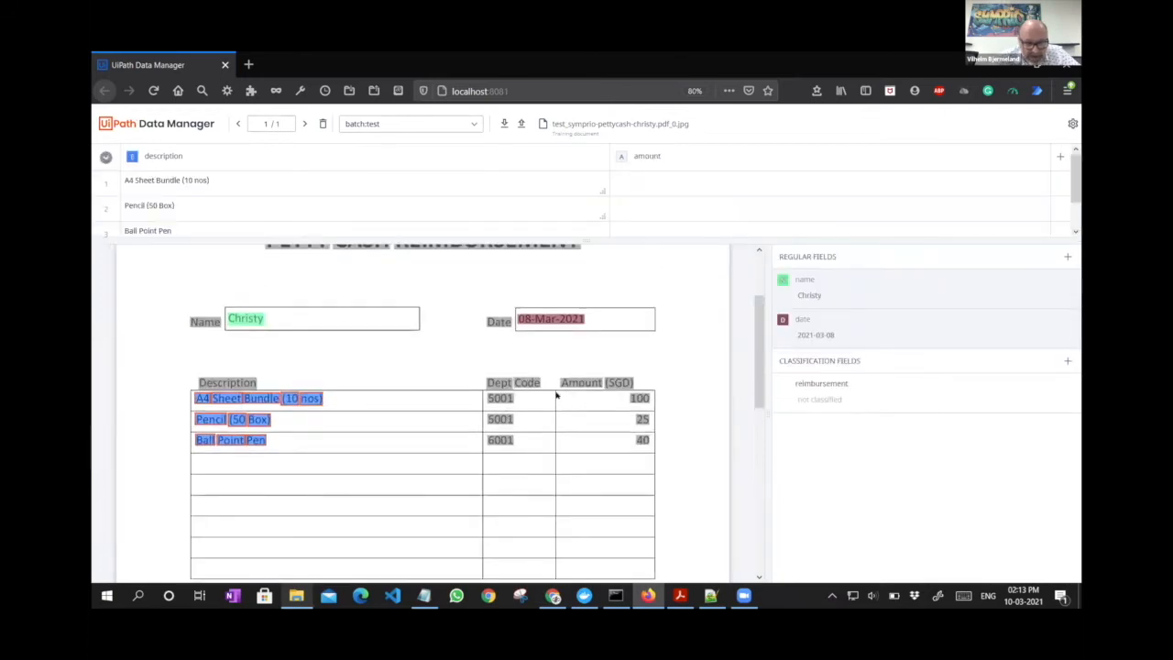
{"action": "left_click_drag", "start_coordinate": [557, 395], "coordinate": [651, 486]}
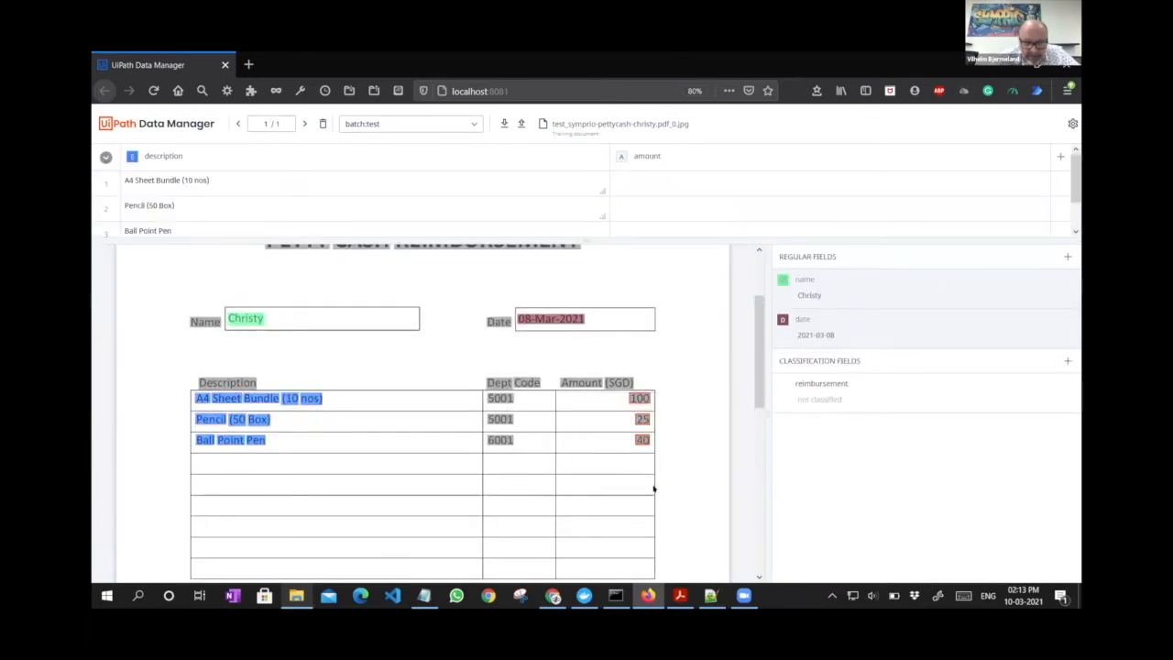
{"action": "key", "text": "a"}
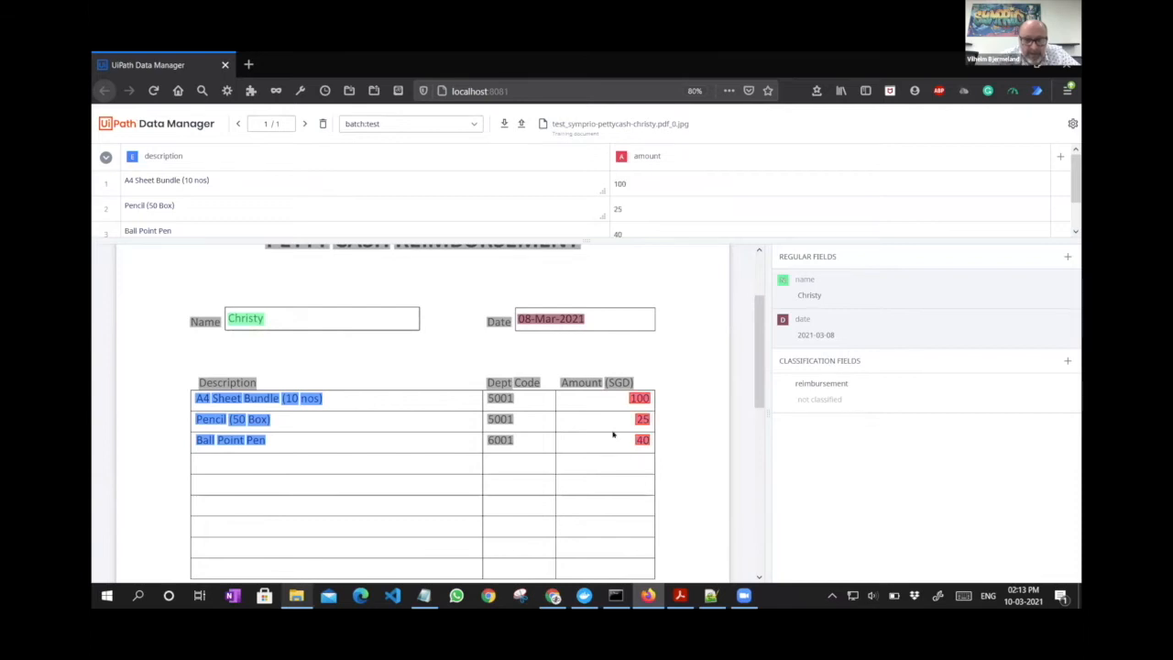
Select the form's title text, classify the document's reimbursement field as option1, and try to export the labelled data
{"action": "scroll", "coordinate": [474, 385], "scroll_direction": "up", "scroll_amount": 2}
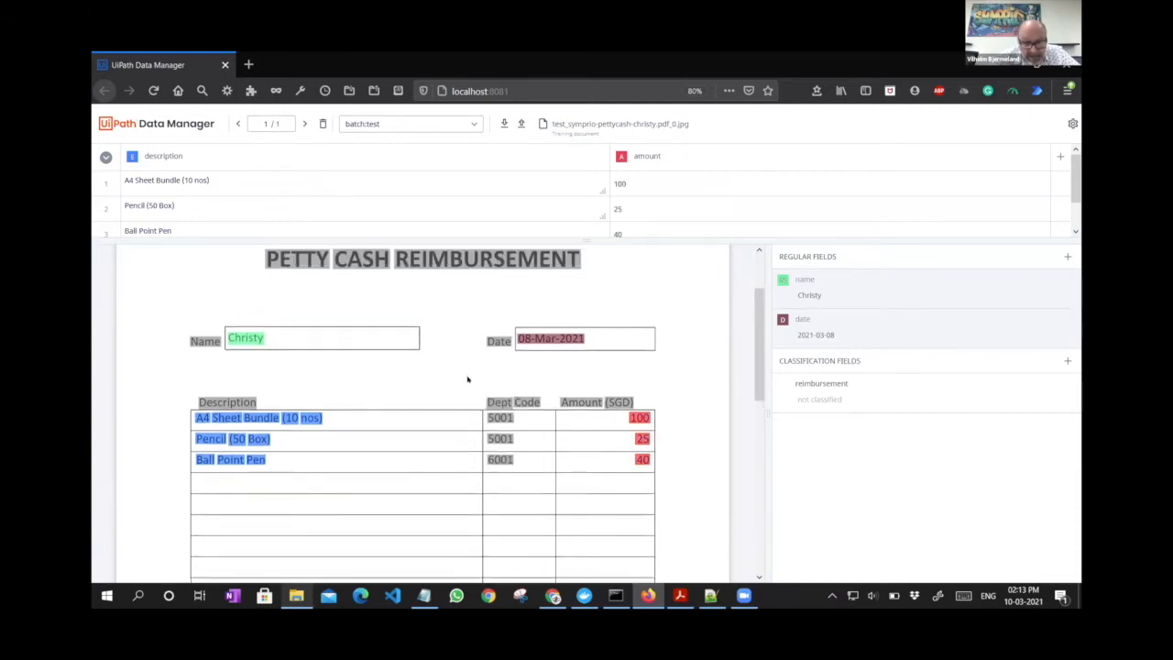
{"action": "left_click_drag", "start_coordinate": [268, 341], "coordinate": [582, 379]}
{"action": "left_click", "coordinate": [833, 399]}
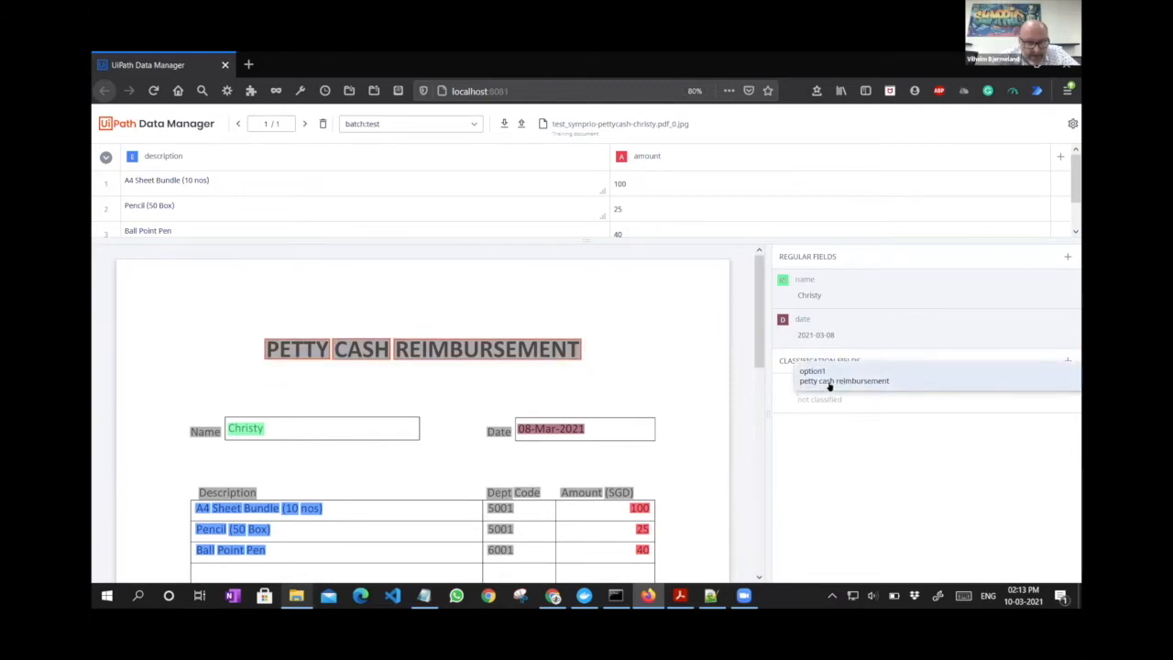
{"action": "left_click", "coordinate": [828, 382]}
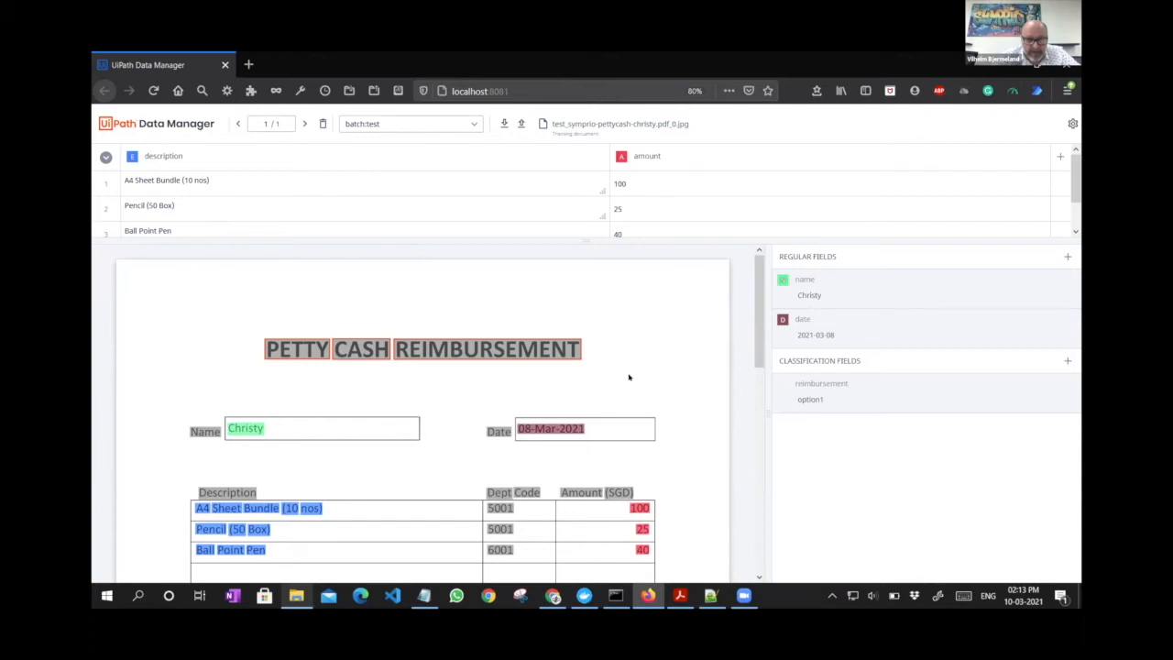
{"action": "left_click", "coordinate": [520, 123]}
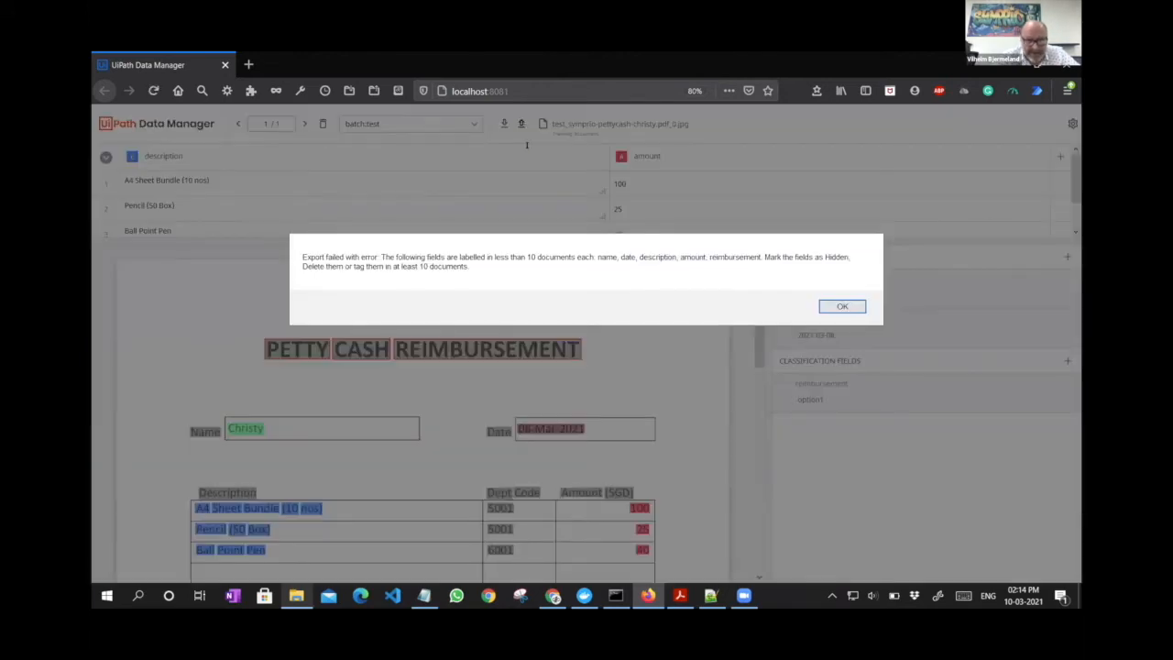
Read the export error about the minimum number of labelled documents per field and dismiss it
{"action": "left_click_drag", "start_coordinate": [495, 257], "coordinate": [571, 258]}
{"action": "left_click", "coordinate": [593, 260]}
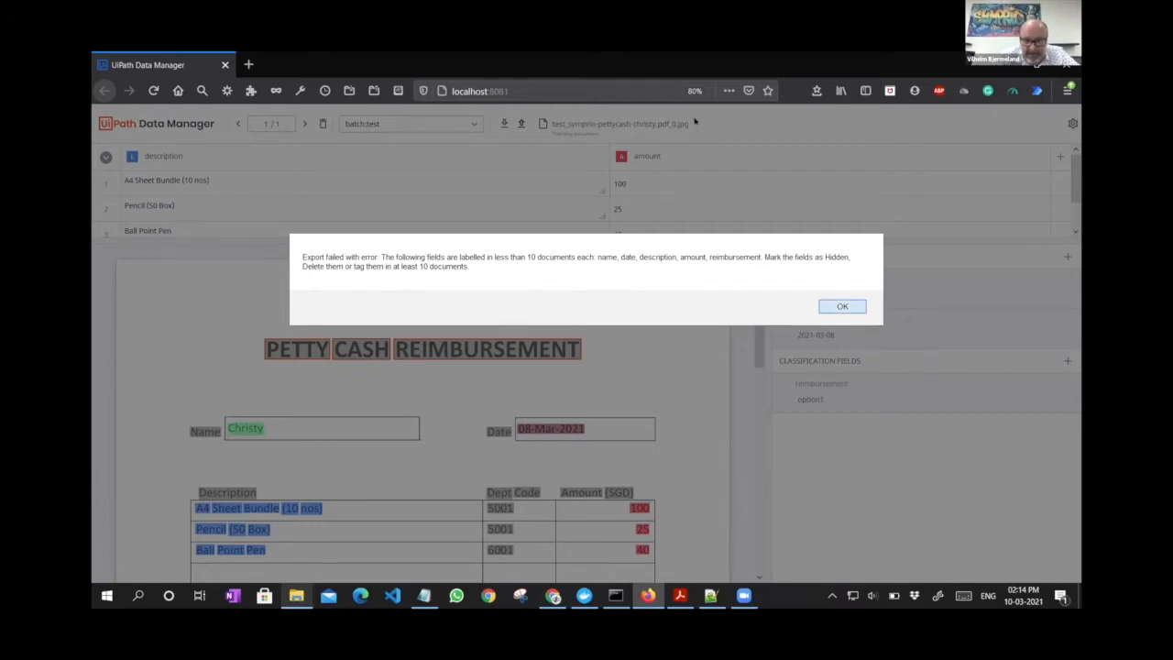
{"action": "key", "text": "Return"}
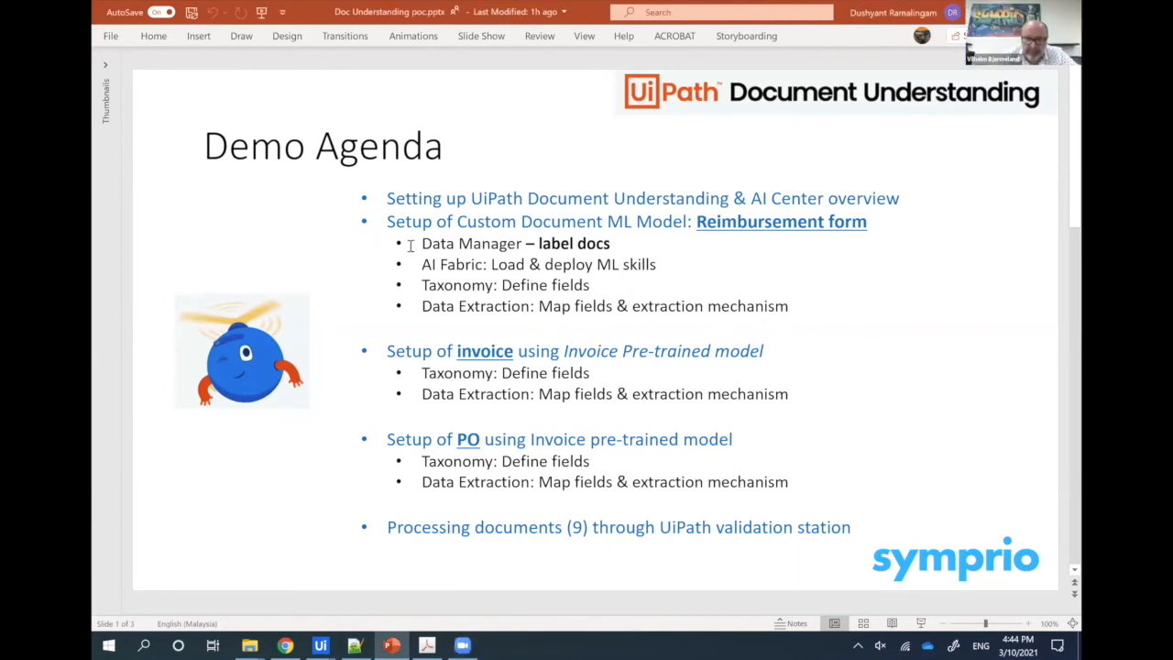
In the PowerPoint presentation, highlight the "Data Manager – label docs" agenda line and go to the "Setup steps for a custom document" slide
{"action": "triple_click", "coordinate": [623, 244]}
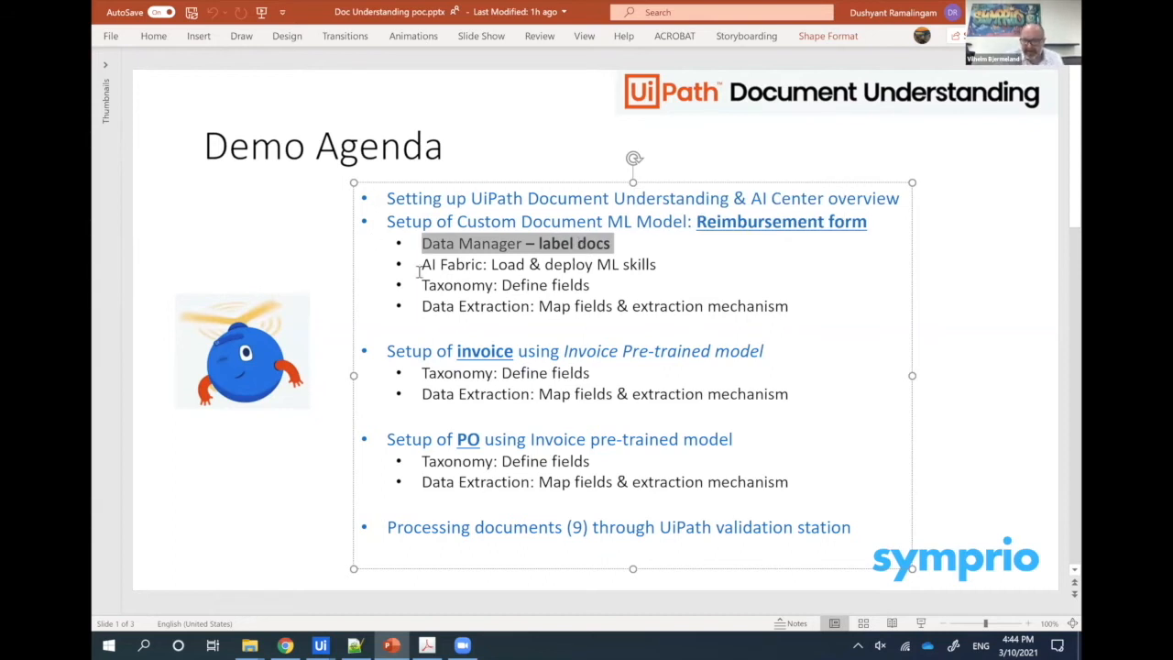
{"action": "left_click", "coordinate": [1013, 313]}
{"action": "scroll", "coordinate": [1010, 305], "scroll_direction": "down", "scroll_amount": 1}
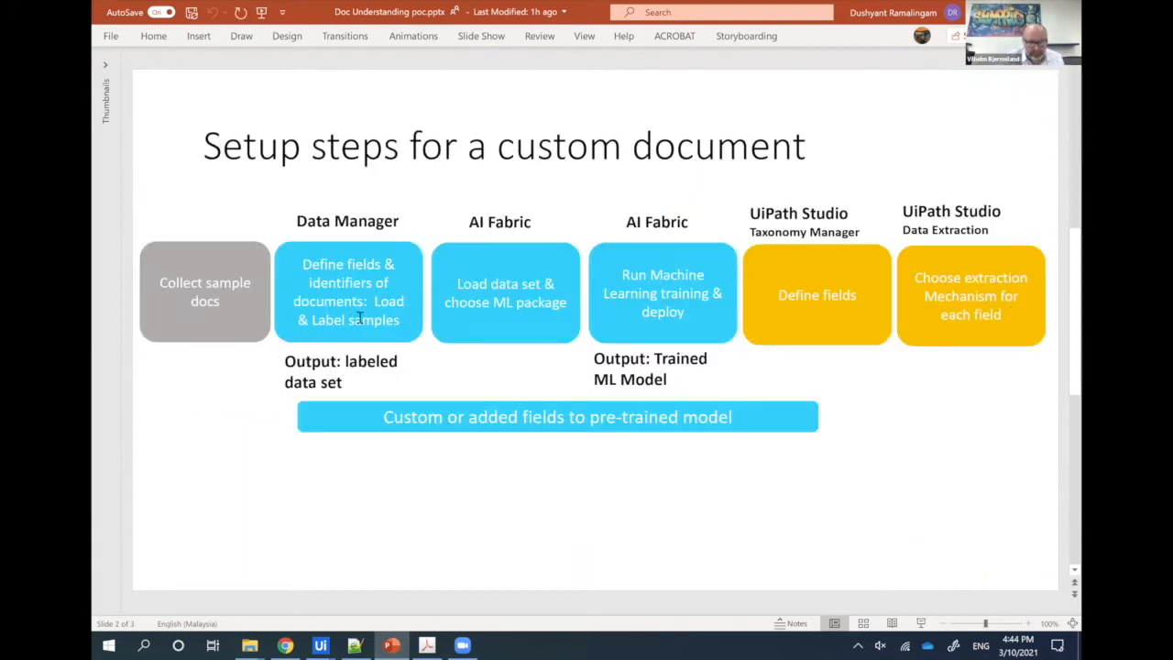
Open the "my label set" folder in File Explorer and look through the petty cash form pictures in its images folder
{"action": "mouse_move", "coordinate": [258, 645]}
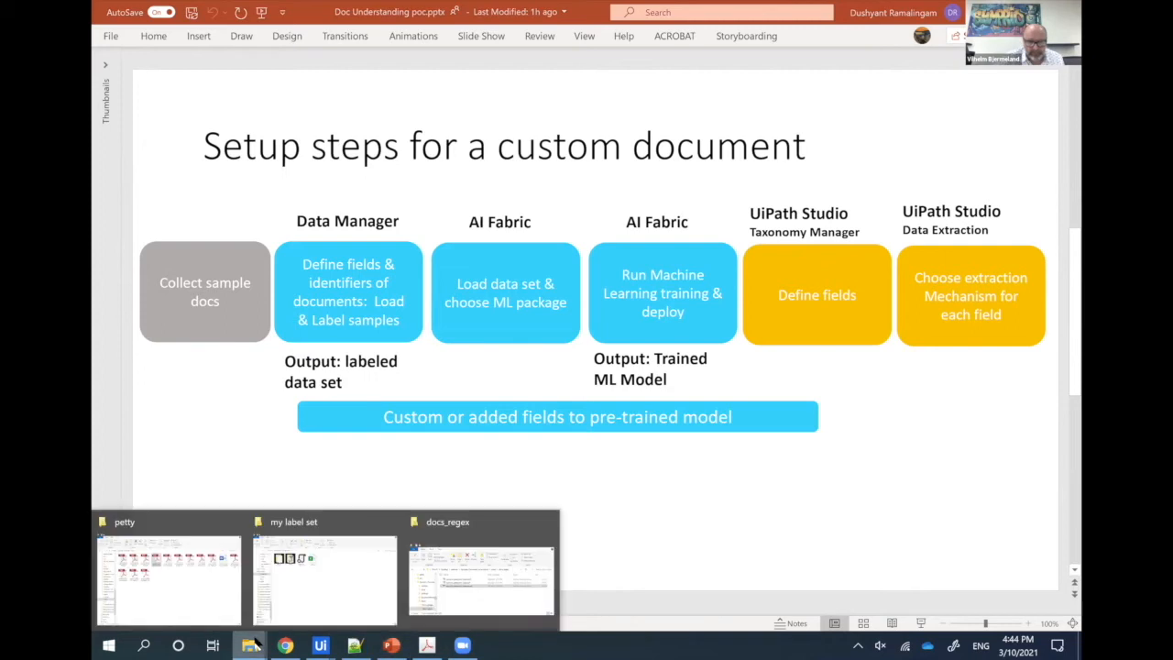
{"action": "left_click", "coordinate": [334, 565]}
{"action": "left_click_drag", "start_coordinate": [269, 241], "coordinate": [597, 213]}
{"action": "left_click", "coordinate": [617, 220]}
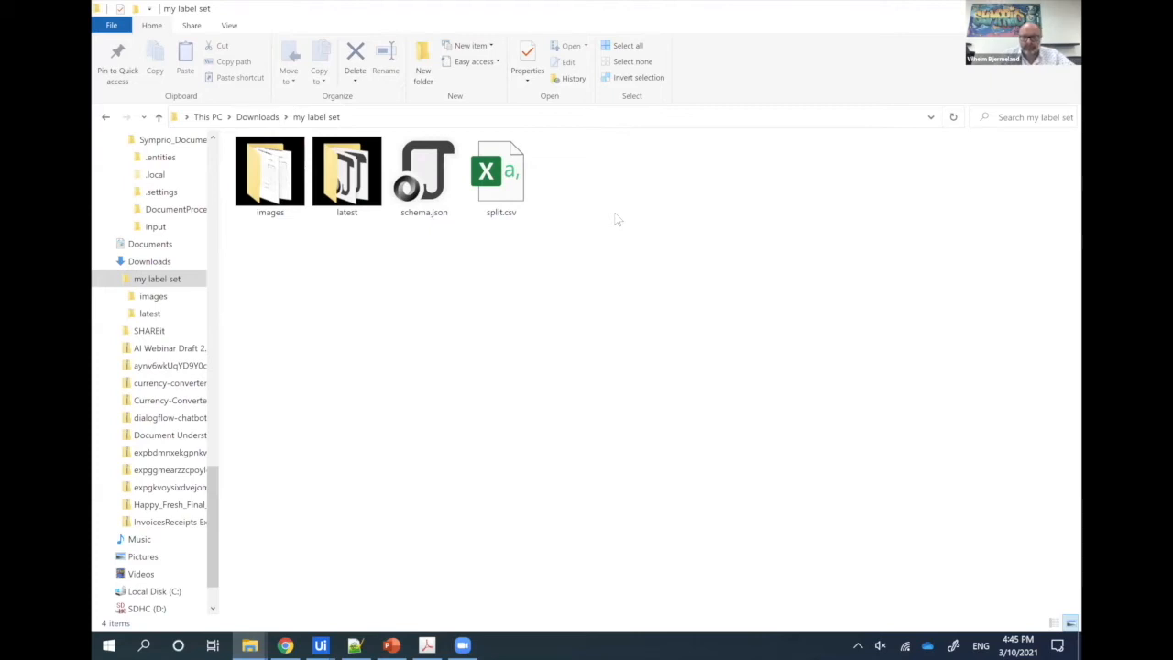
{"action": "double_click", "coordinate": [268, 184]}
{"action": "double_click", "coordinate": [280, 174]}
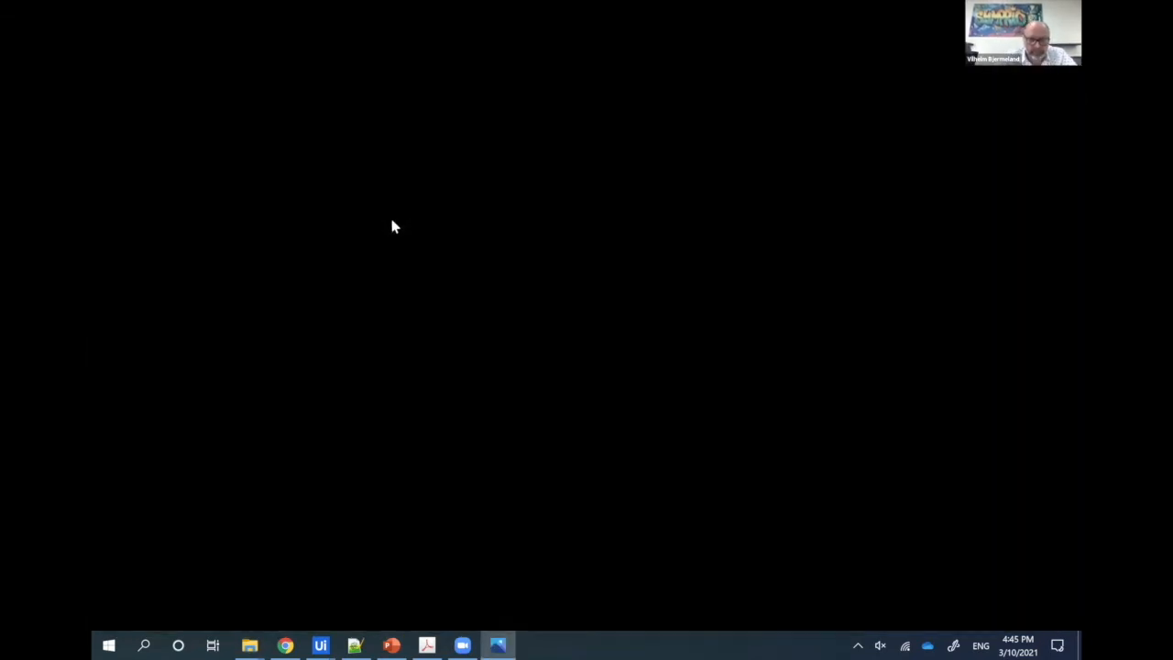
{"action": "key", "text": "Right"}
{"action": "key", "text": "Right"}
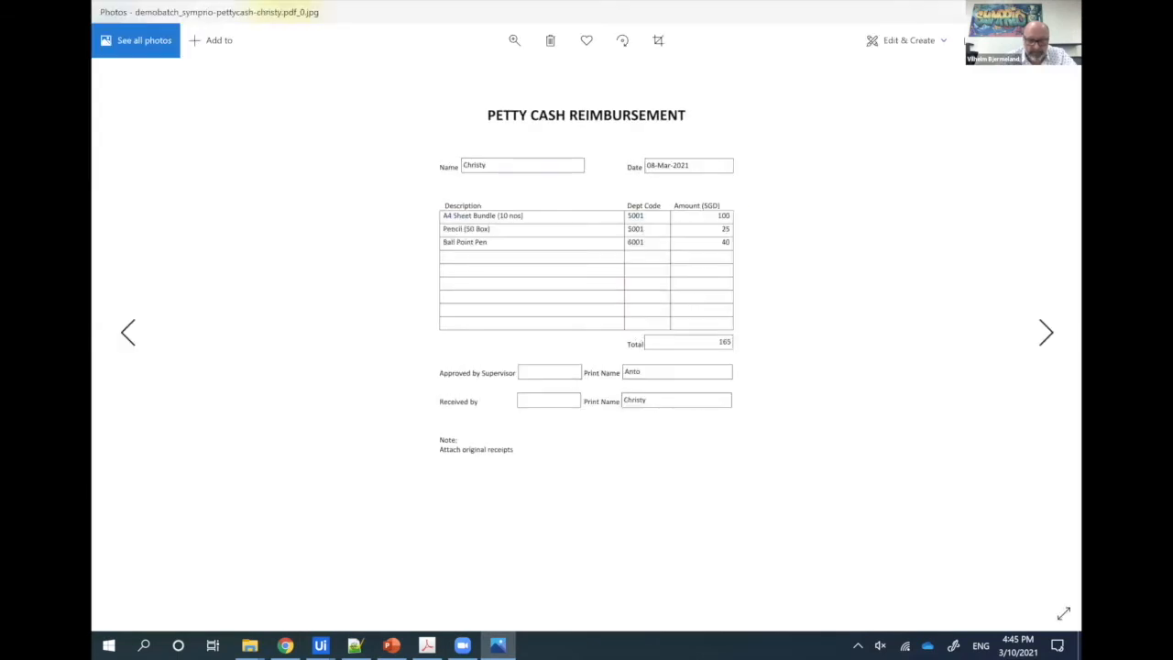
{"action": "key", "text": "Right"}
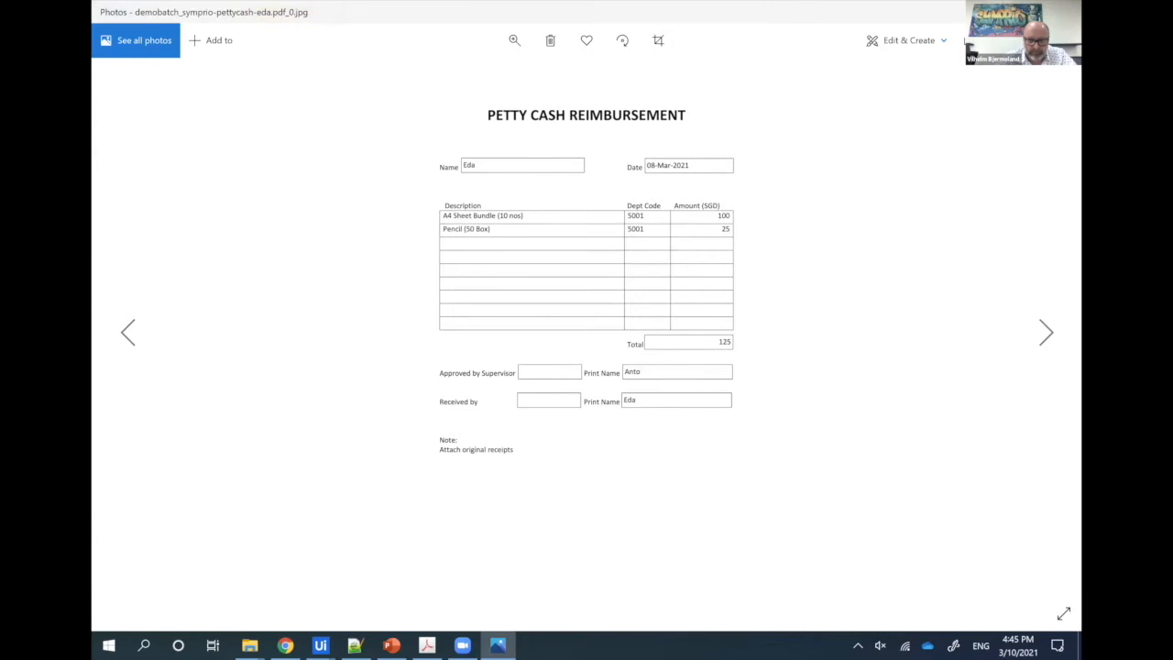
{"action": "key", "text": "alt+F4"}
Inspect the contents of the "latest" folder, and locate schema.json and split.csv in "my label set"
{"action": "left_click", "coordinate": [316, 119]}
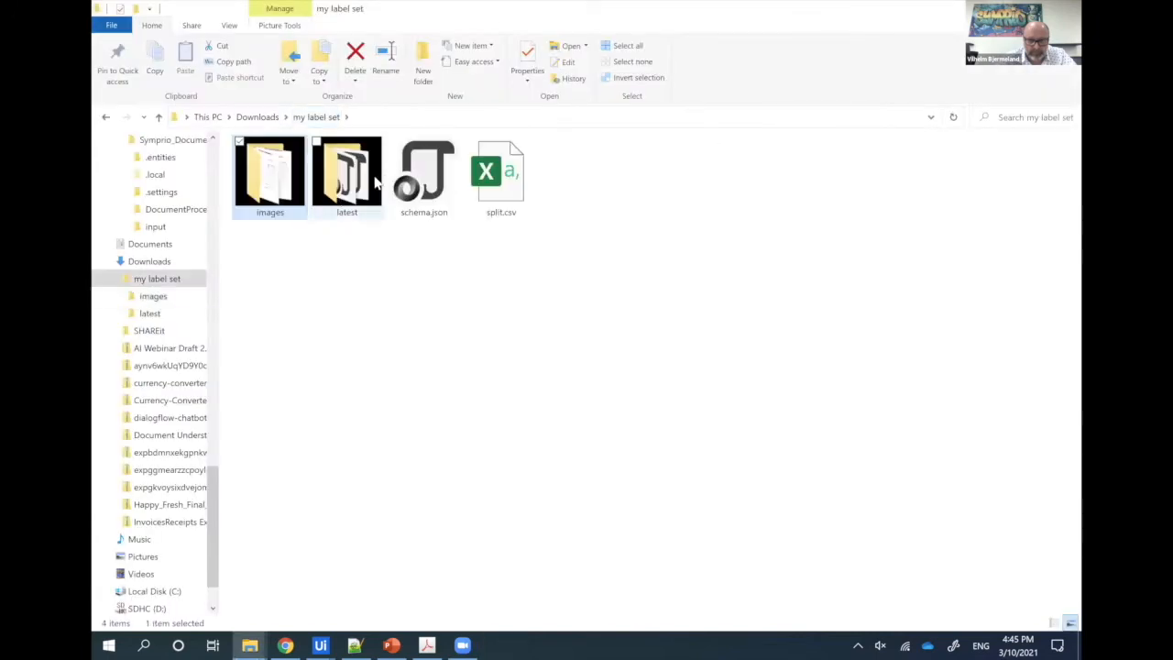
{"action": "double_click", "coordinate": [371, 187]}
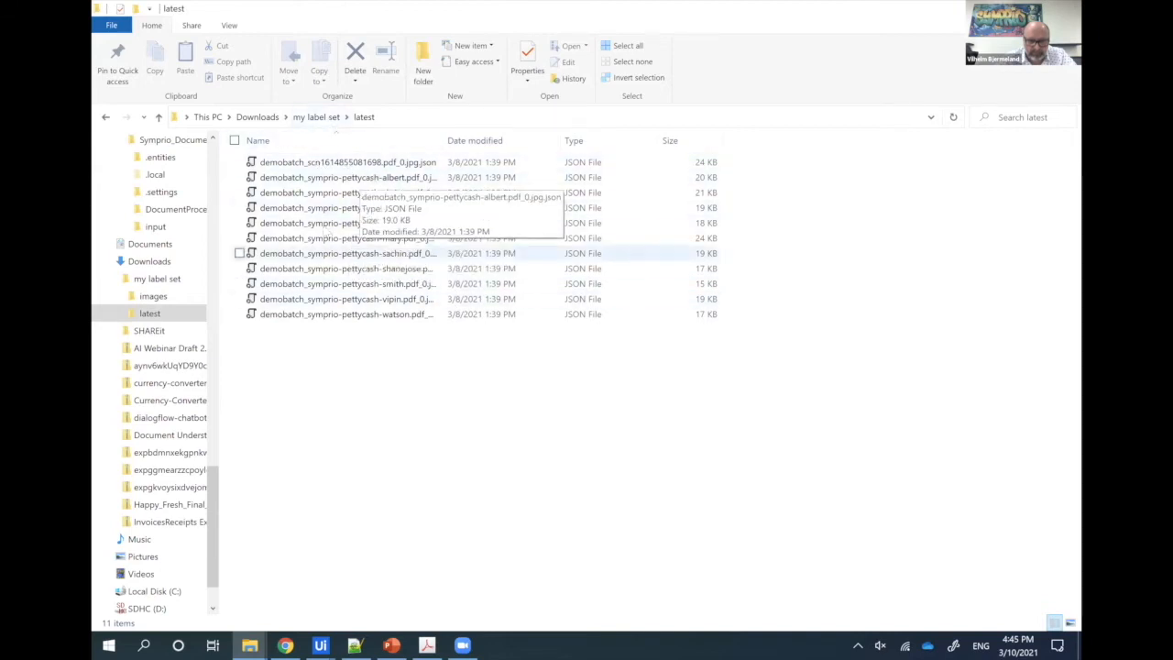
{"action": "left_click", "coordinate": [316, 117]}
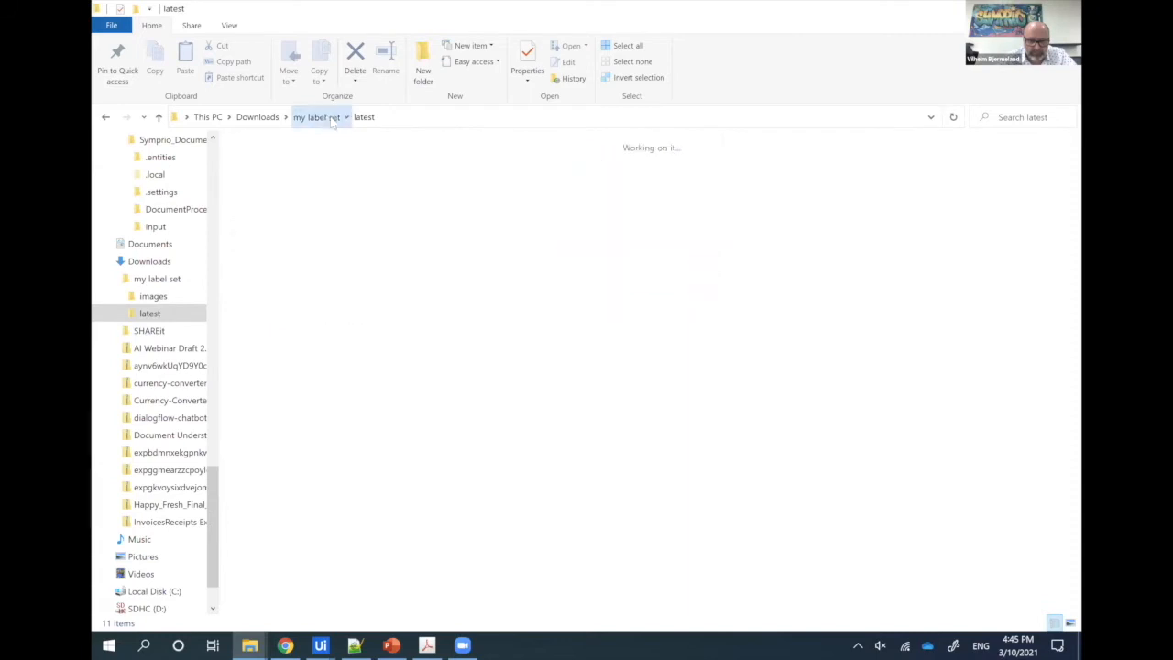
{"action": "left_click", "coordinate": [499, 174]}
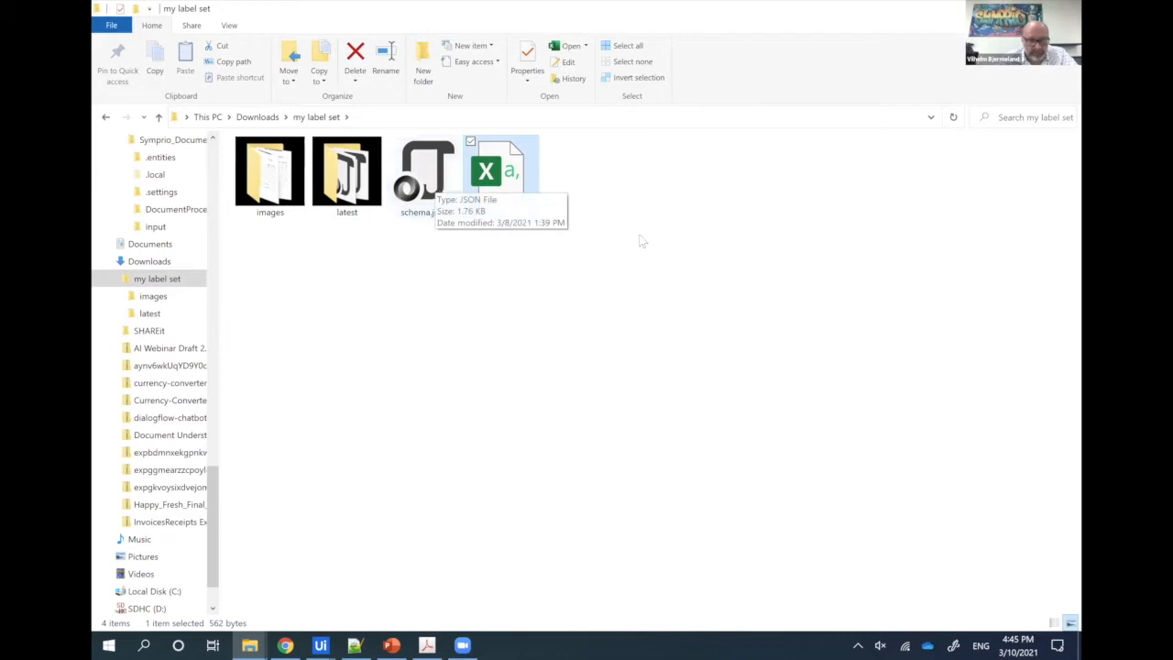
{"action": "left_click", "coordinate": [672, 249]}
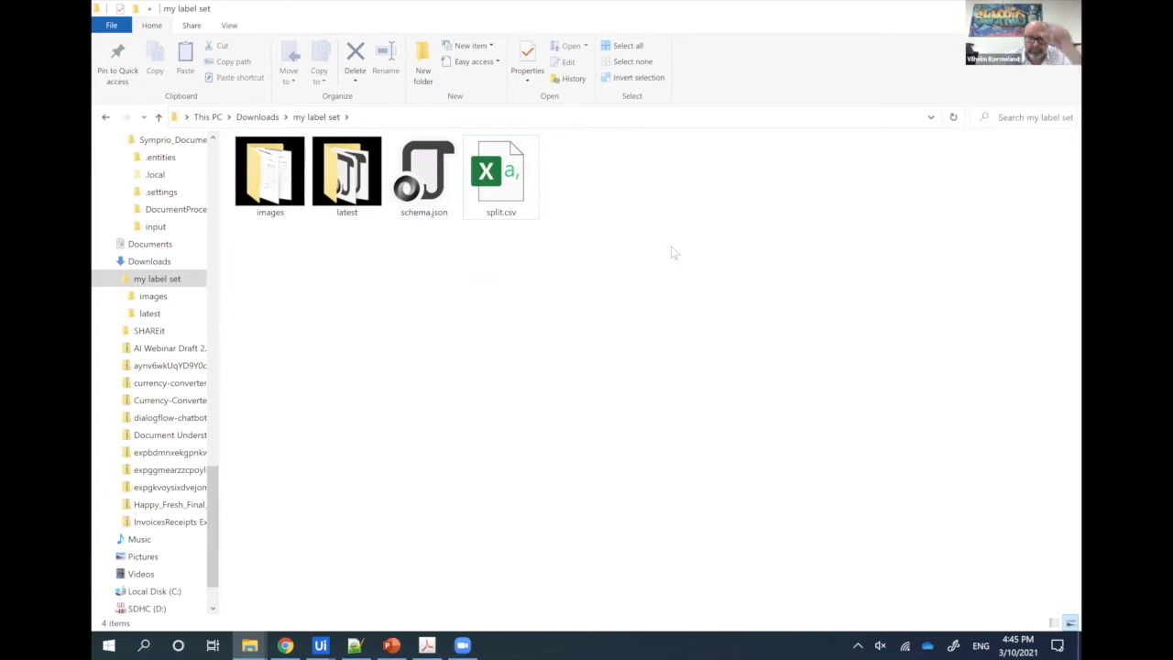
Switch to the PowerPoint slide and draw a red circle around the "Load data set & choose ML package" box
{"action": "left_click", "coordinate": [285, 645]}
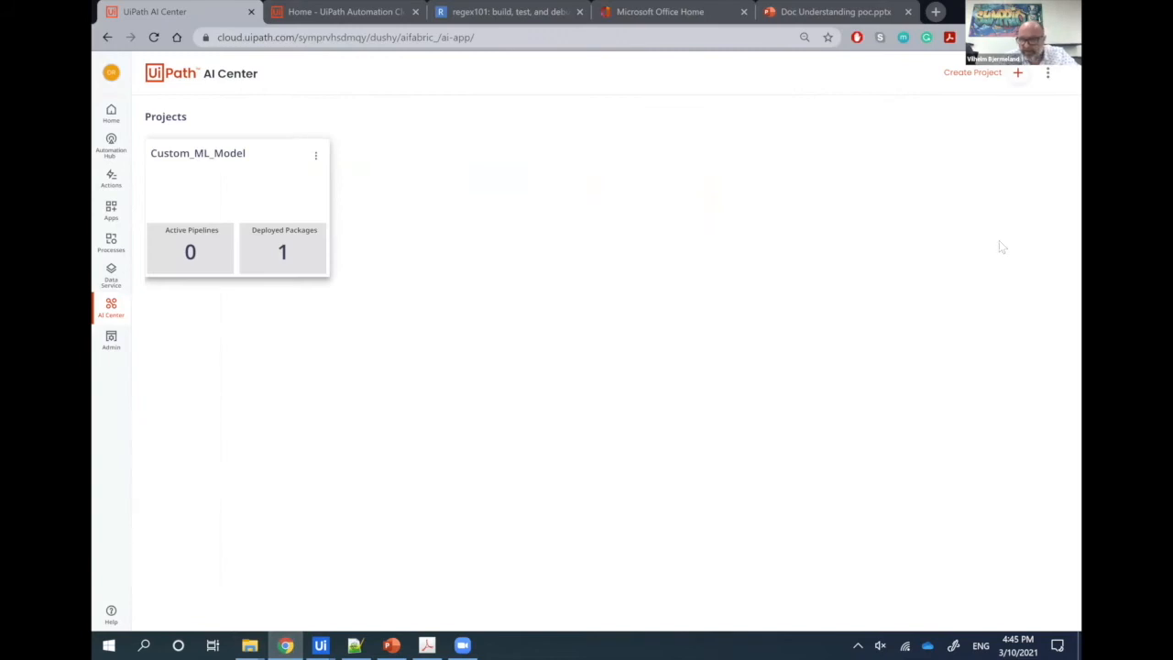
{"action": "key", "text": "alt+Tab"}
{"action": "key", "text": "alt+Tab"}
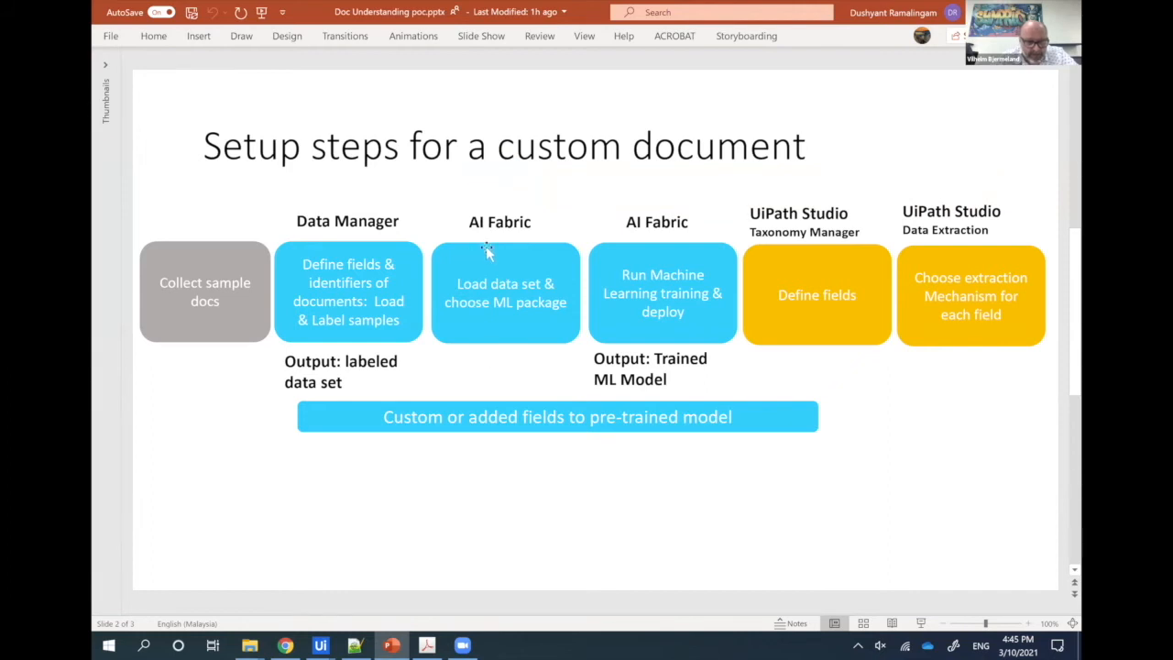
{"action": "mouse_move", "coordinate": [563, 228]}
{"action": "left_mouse_down"}
{"action": "mouse_move", "coordinate": [473, 226]}
{"action": "mouse_move", "coordinate": [540, 354]}
{"action": "mouse_move", "coordinate": [378, 284]}
{"action": "left_mouse_up"}
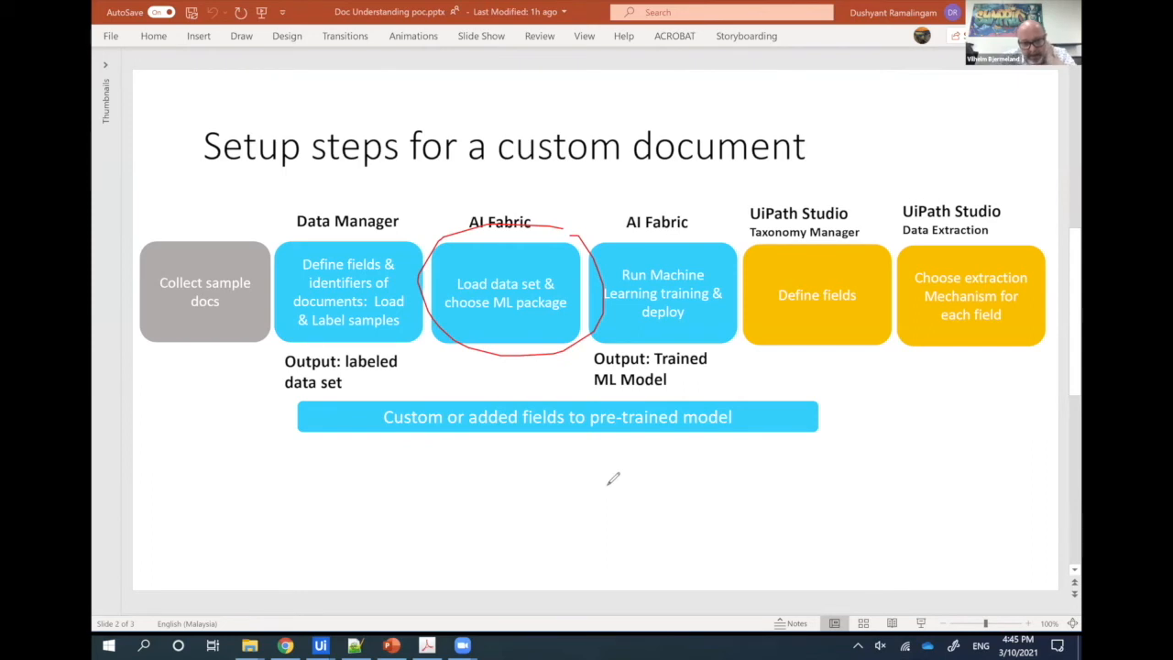
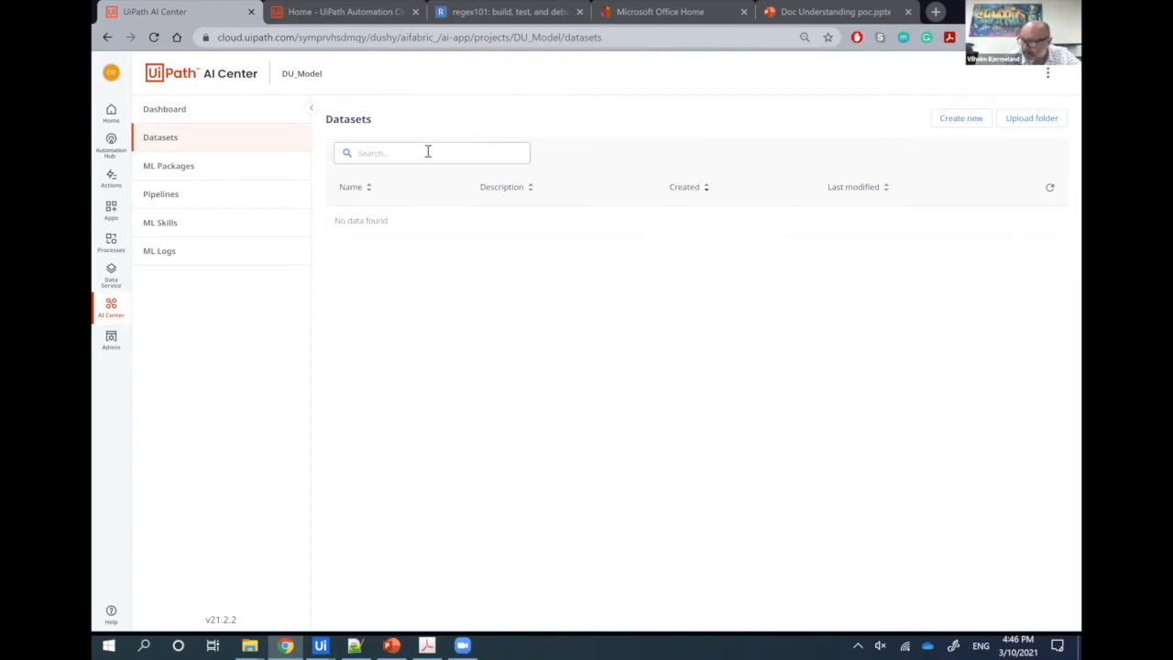
Upload the "my label set" folder from Downloads as a dataset in the DU_Model project
{"action": "key", "text": "alt+Tab"}
{"action": "key", "text": "Tab"}
{"action": "key", "text": "Tab"}
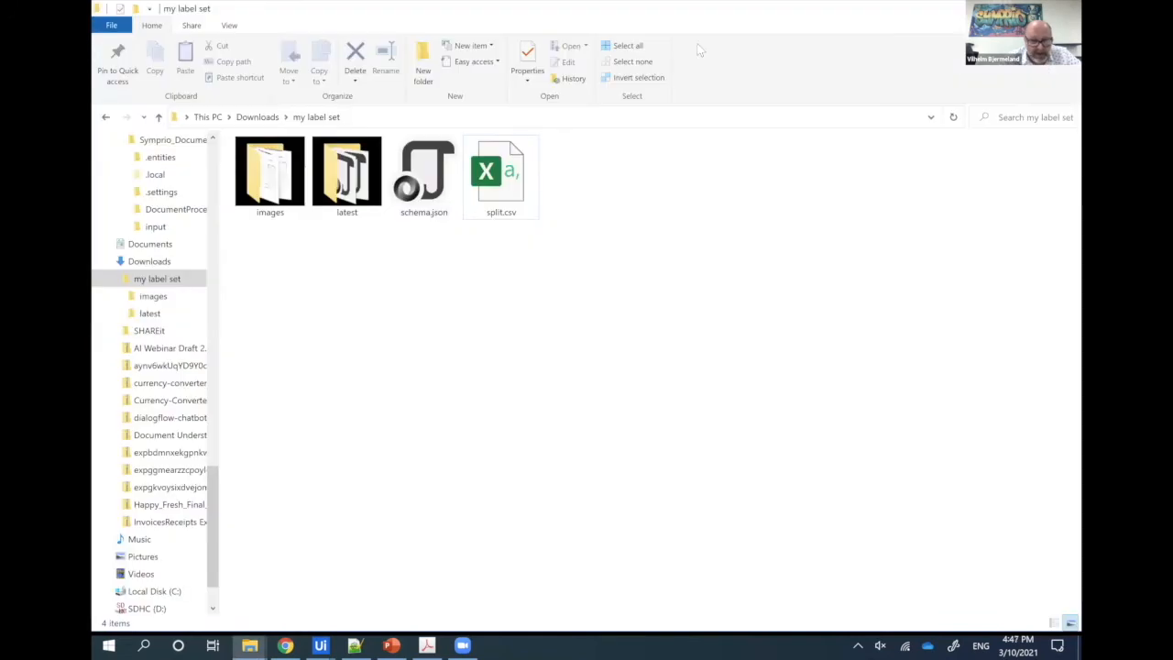
{"action": "left_click_drag", "start_coordinate": [699, 9], "coordinate": [616, 218]}
{"action": "left_click", "coordinate": [376, 329]}
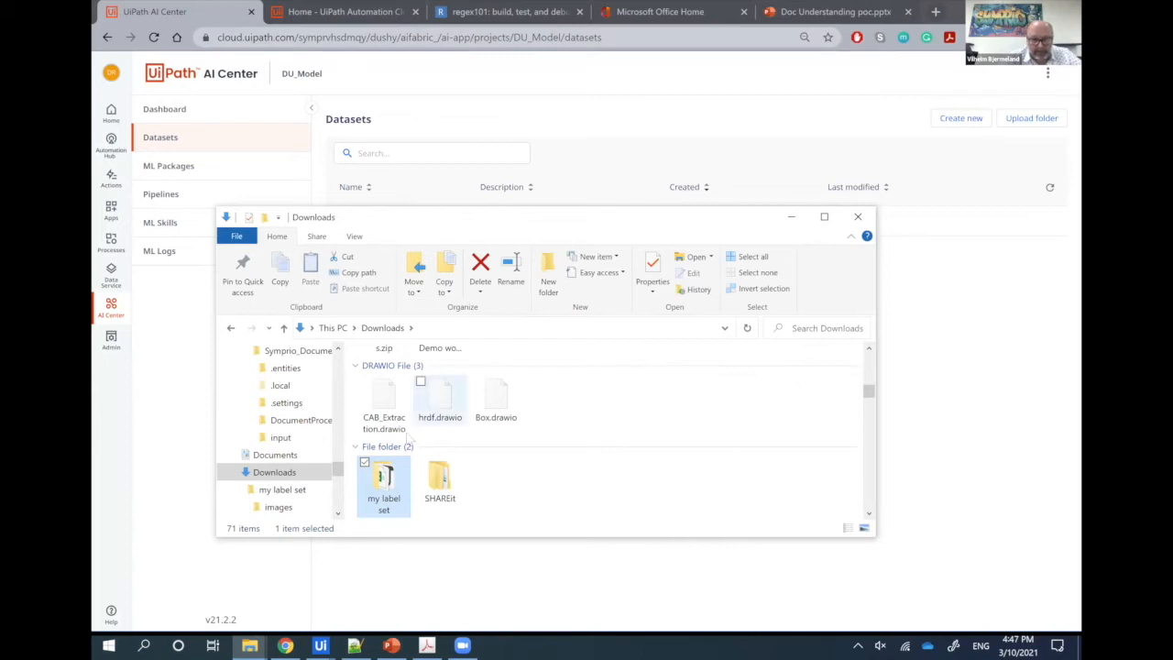
{"action": "left_click", "coordinate": [1034, 123]}
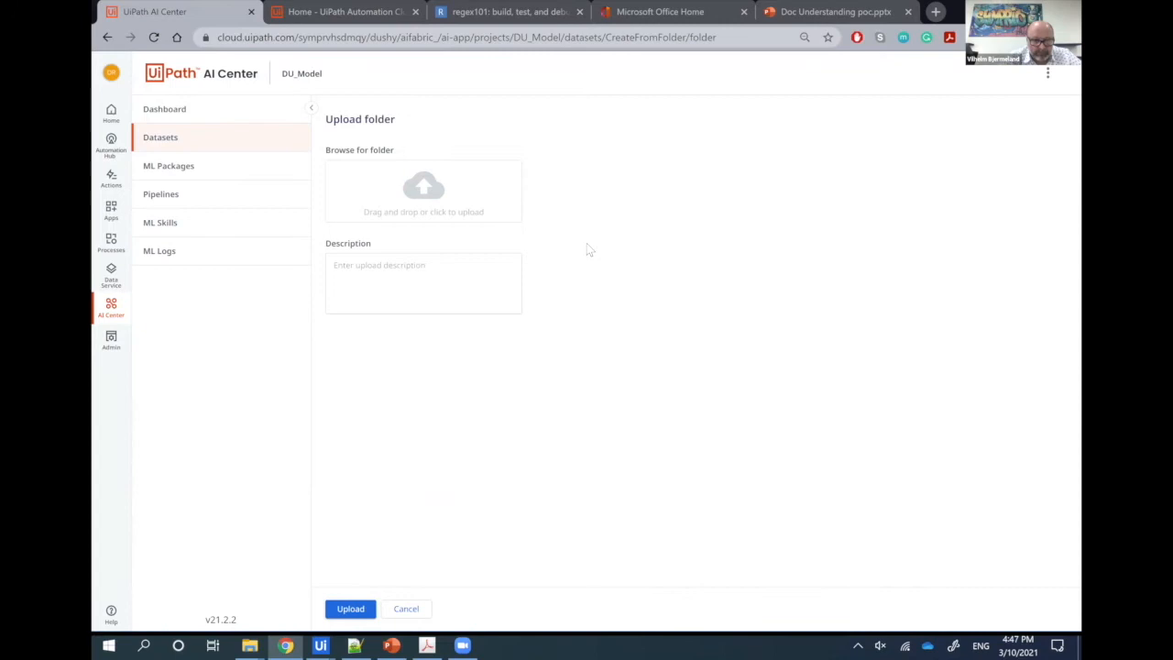
{"action": "key", "text": "alt+Tab"}
{"action": "left_click_drag", "start_coordinate": [383, 481], "coordinate": [463, 170]}
{"action": "left_click", "coordinate": [350, 608]}
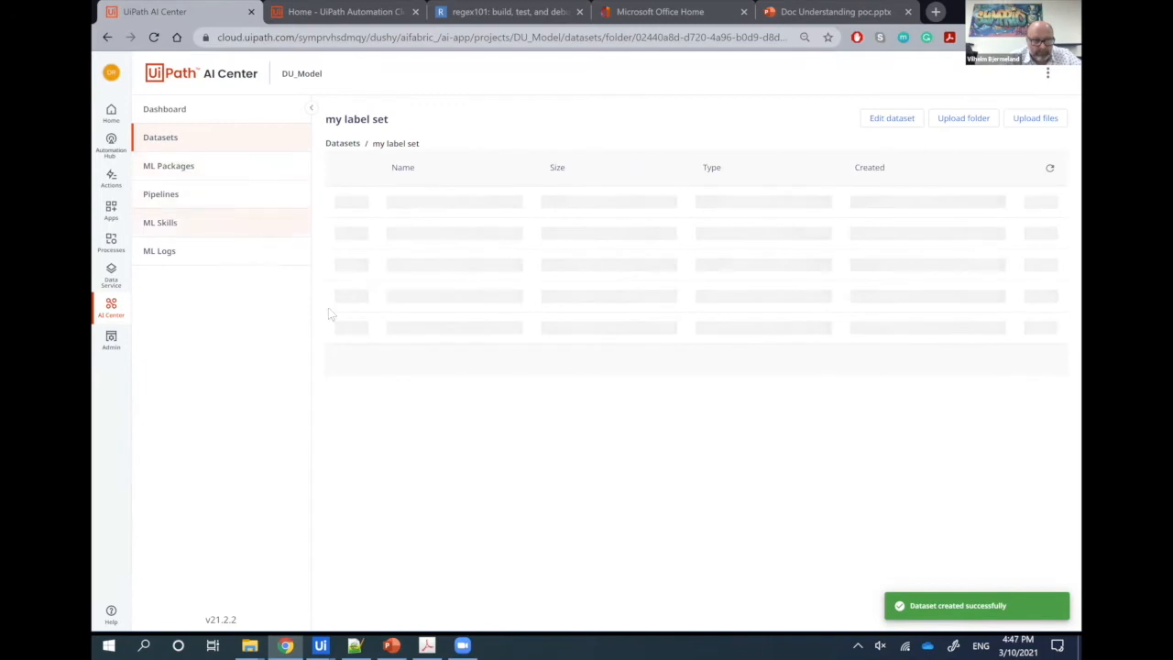
Start an ML package from the out-of-the-box UiPath Document Understanding model DocumentUnderstanding, choosing package version 6.0
{"action": "left_click", "coordinate": [189, 175]}
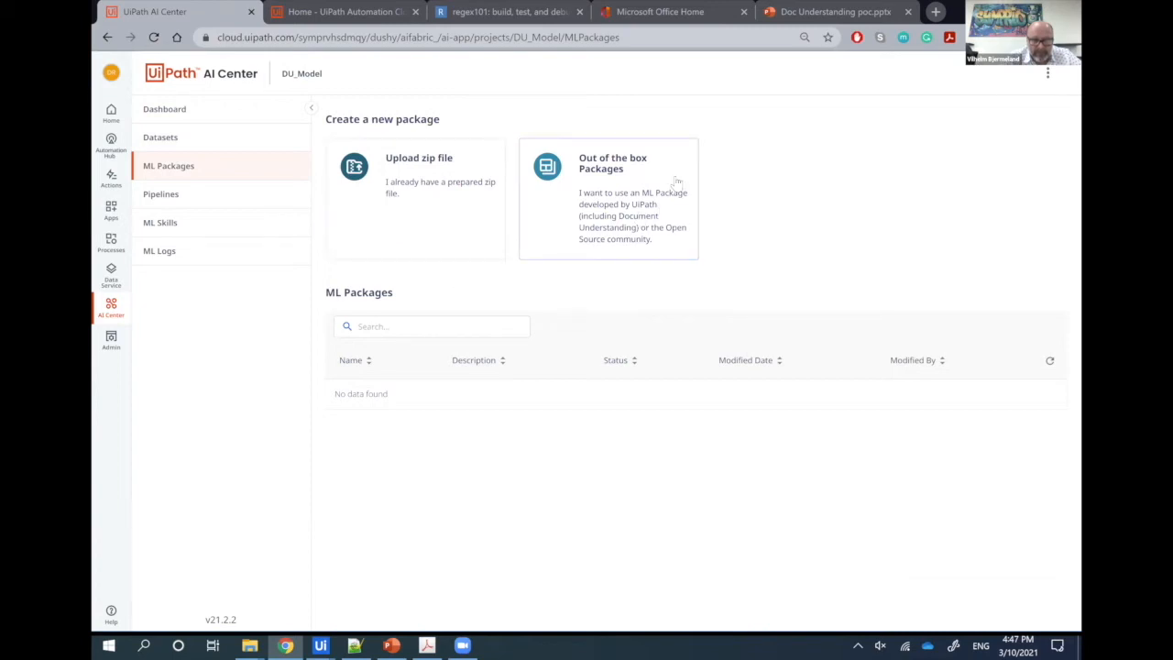
{"action": "left_click", "coordinate": [636, 227]}
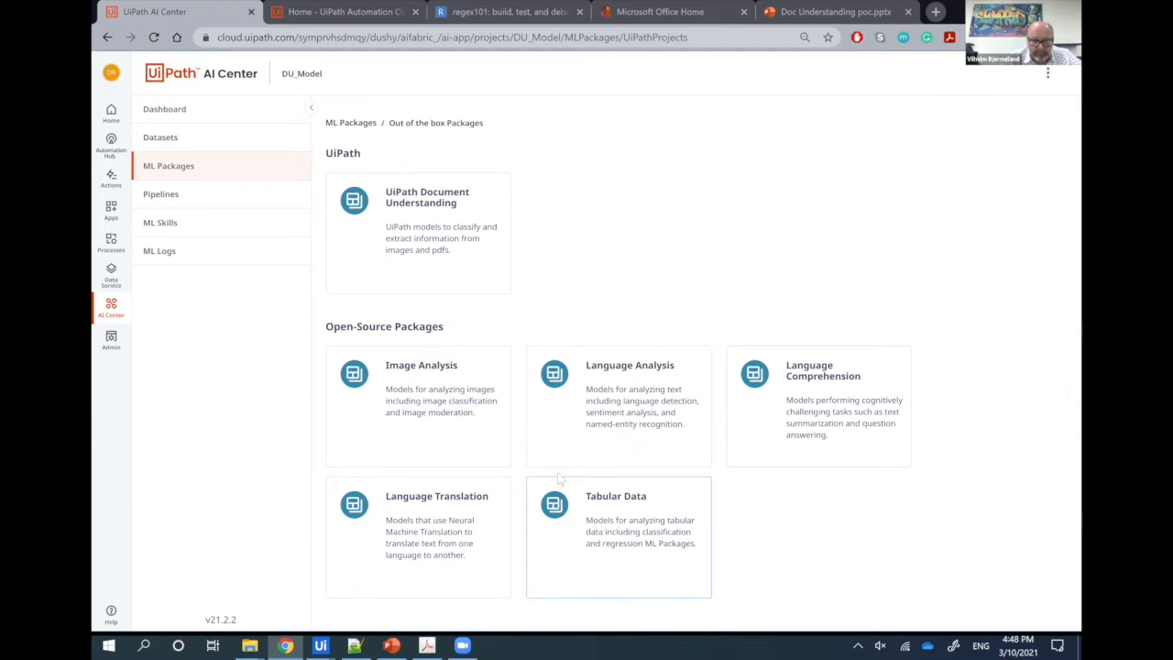
{"action": "left_click", "coordinate": [449, 271]}
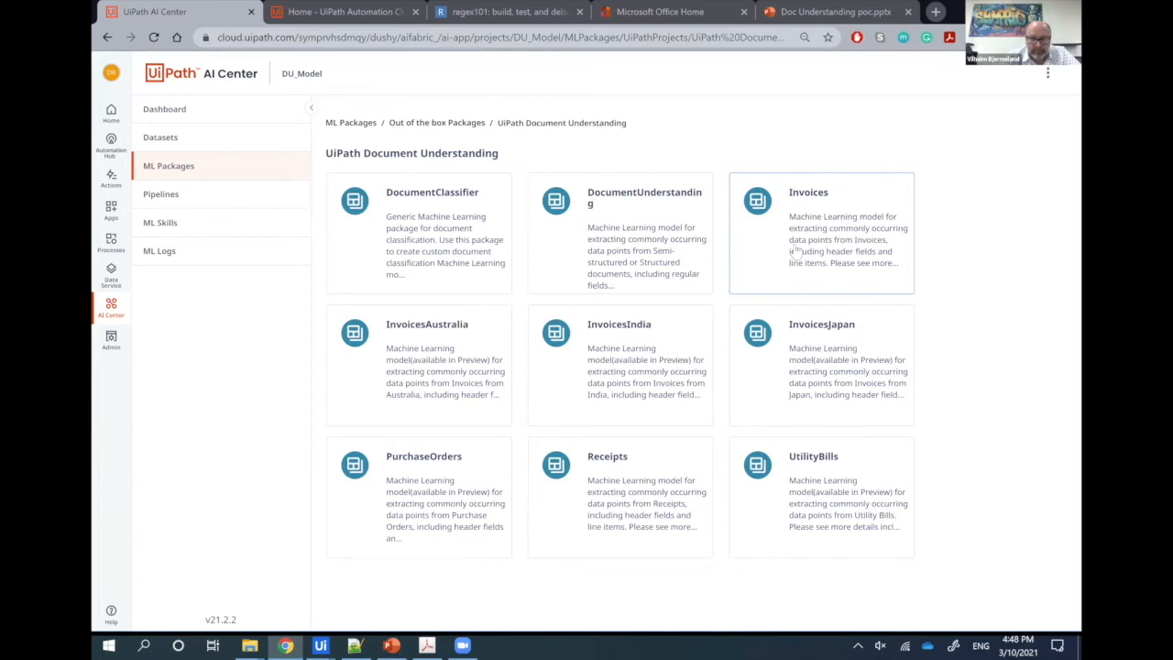
{"action": "left_click", "coordinate": [622, 259]}
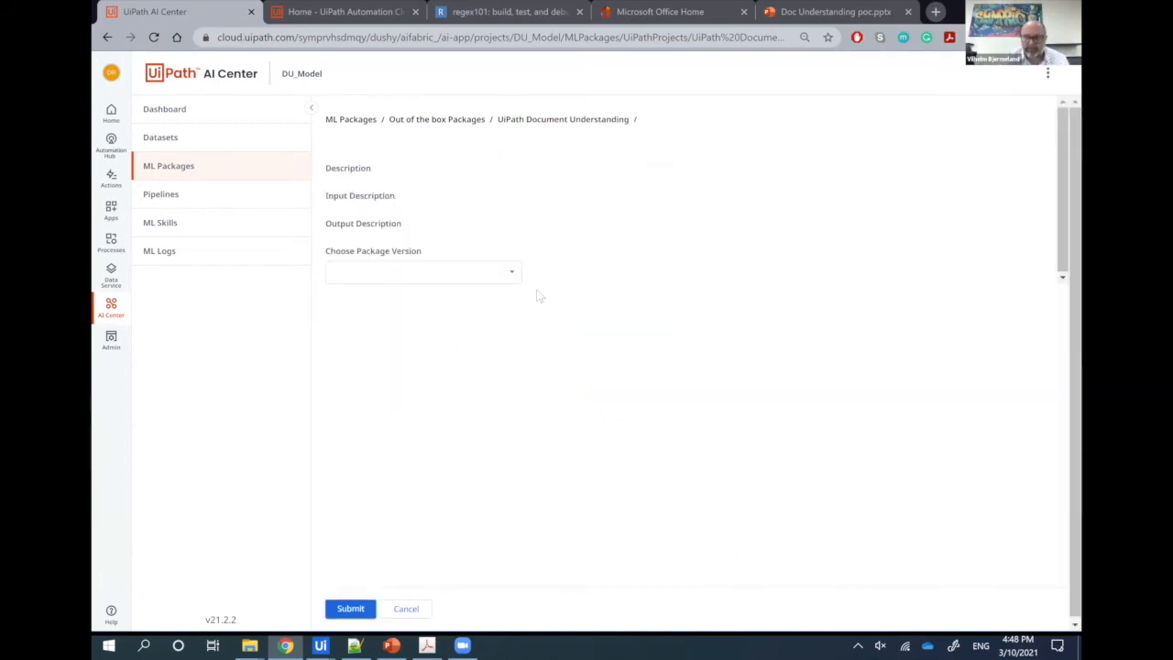
{"action": "left_click", "coordinate": [497, 434]}
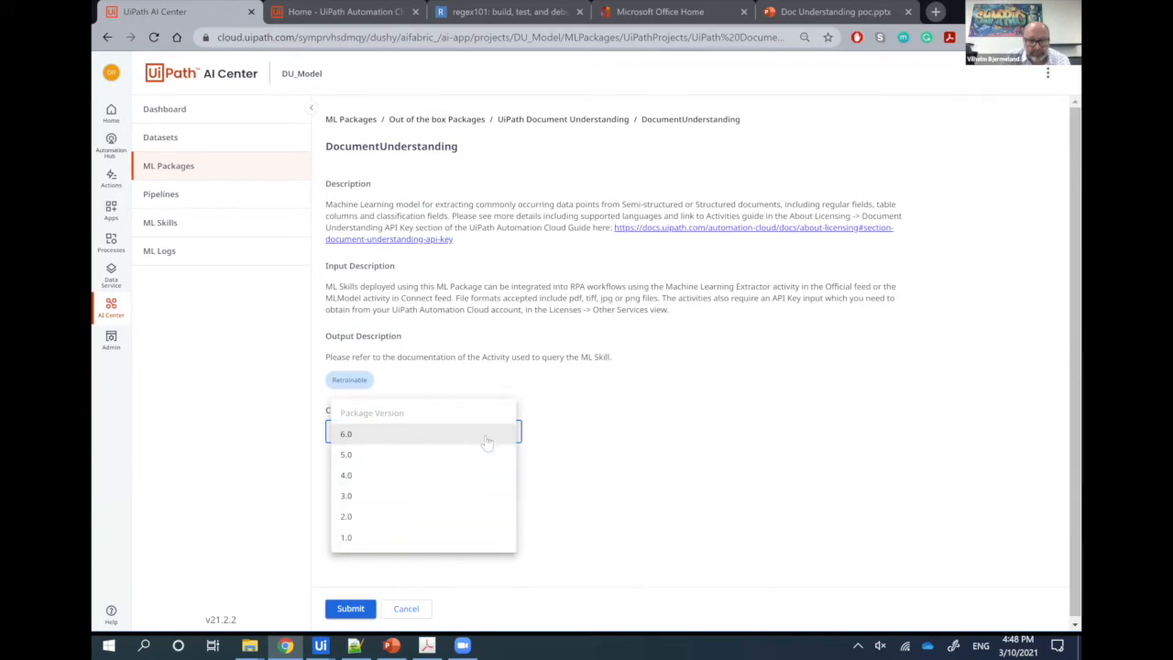
{"action": "left_click", "coordinate": [473, 448]}
{"action": "left_click", "coordinate": [350, 608]}
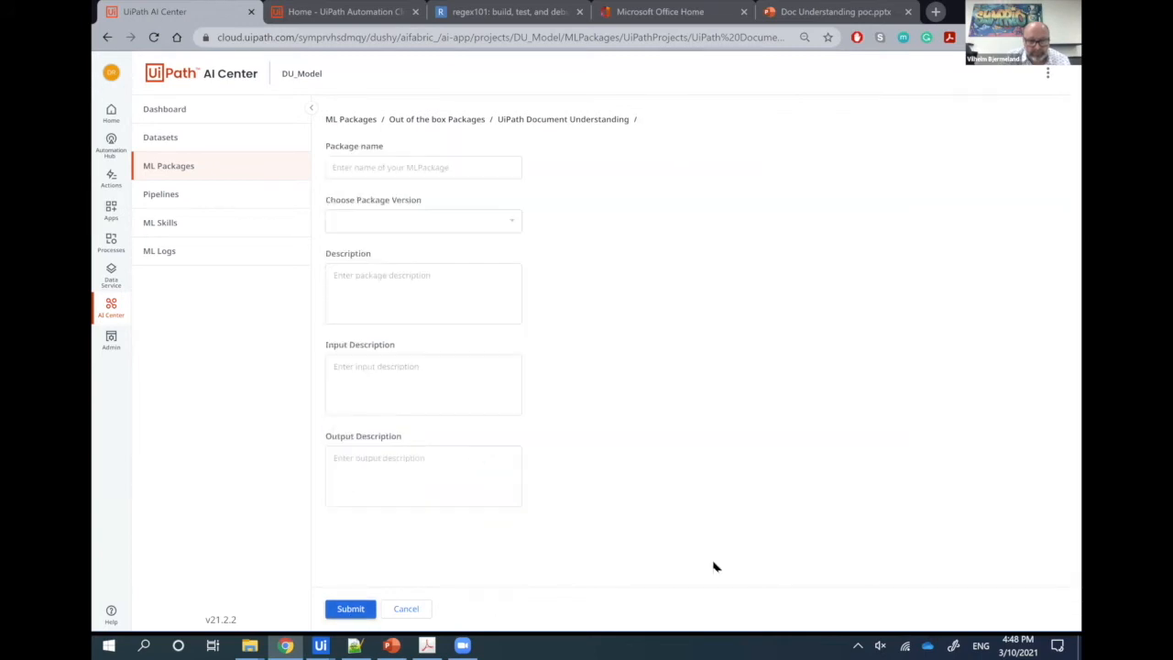
Name the package my_ML_Model and set its OCR engine to UiPath OCR
{"action": "left_click", "coordinate": [452, 172]}
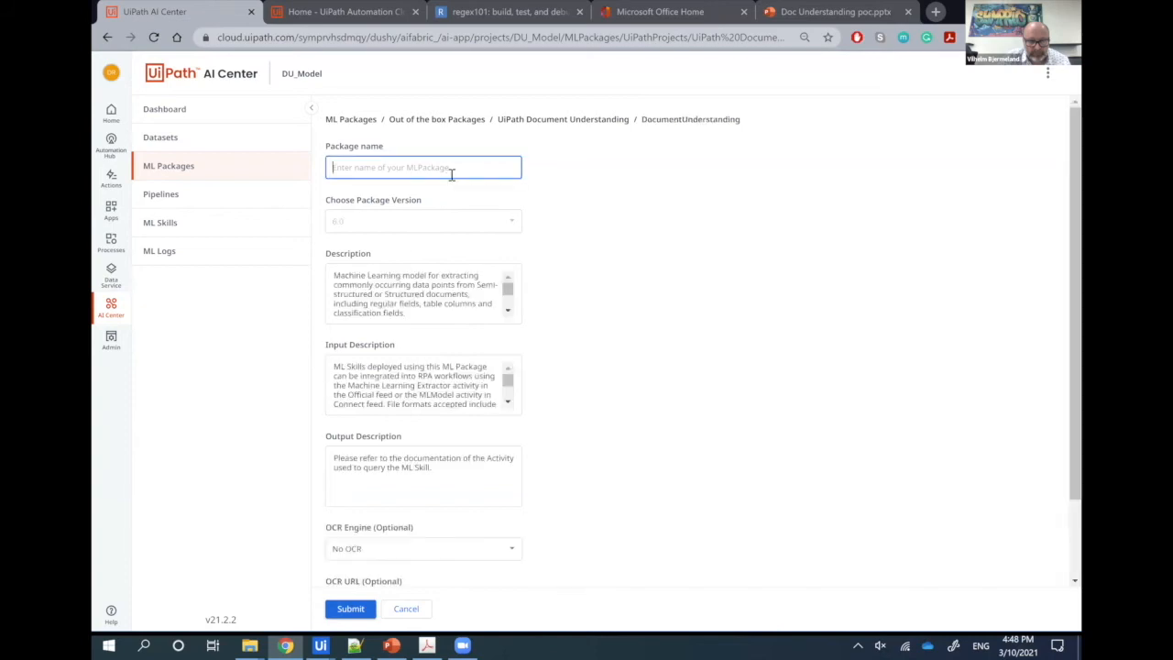
{"action": "type", "text": "my_ML_Model"}
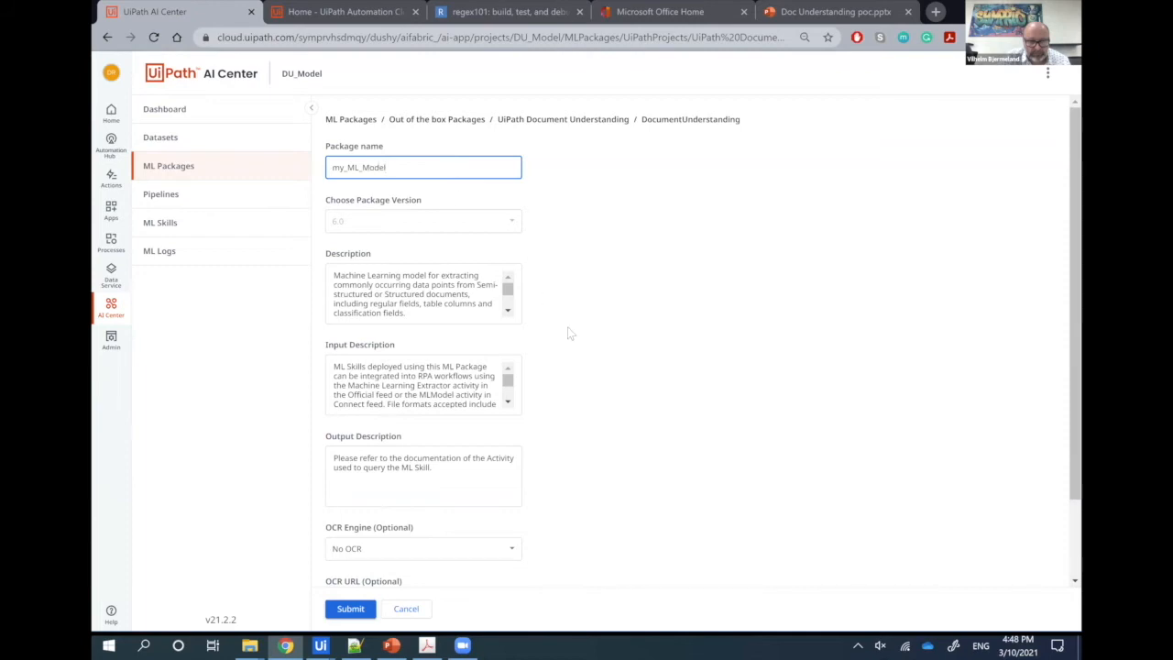
{"action": "scroll", "coordinate": [513, 403], "scroll_direction": "down", "scroll_amount": 2}
{"action": "left_click", "coordinate": [489, 456]}
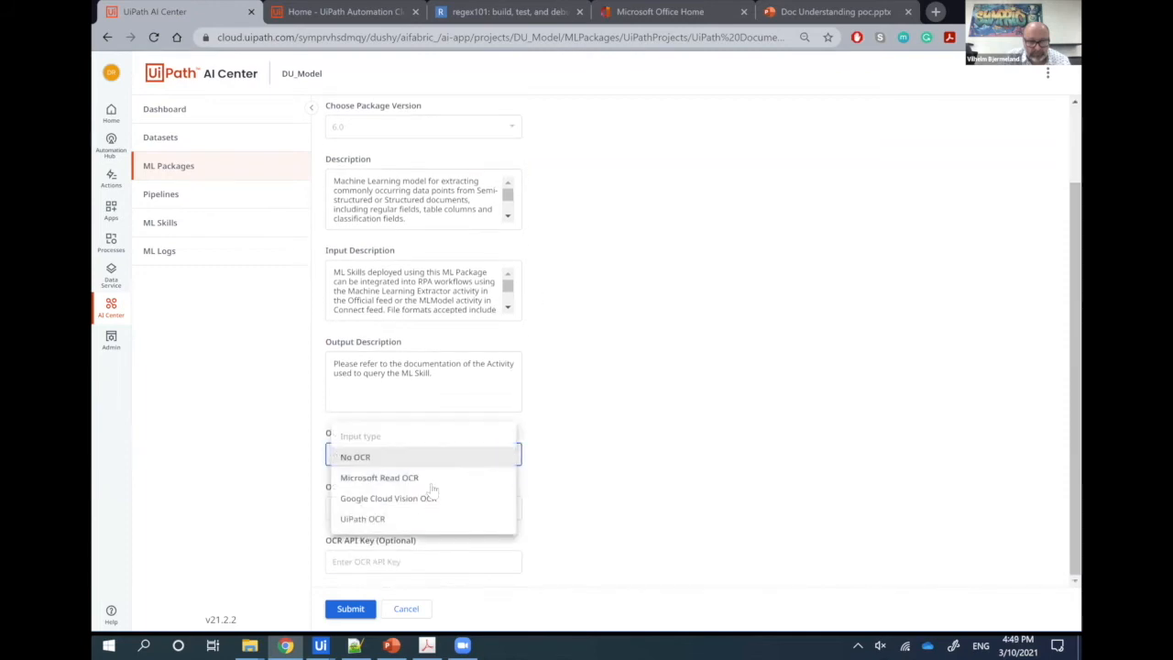
{"action": "left_click", "coordinate": [376, 520]}
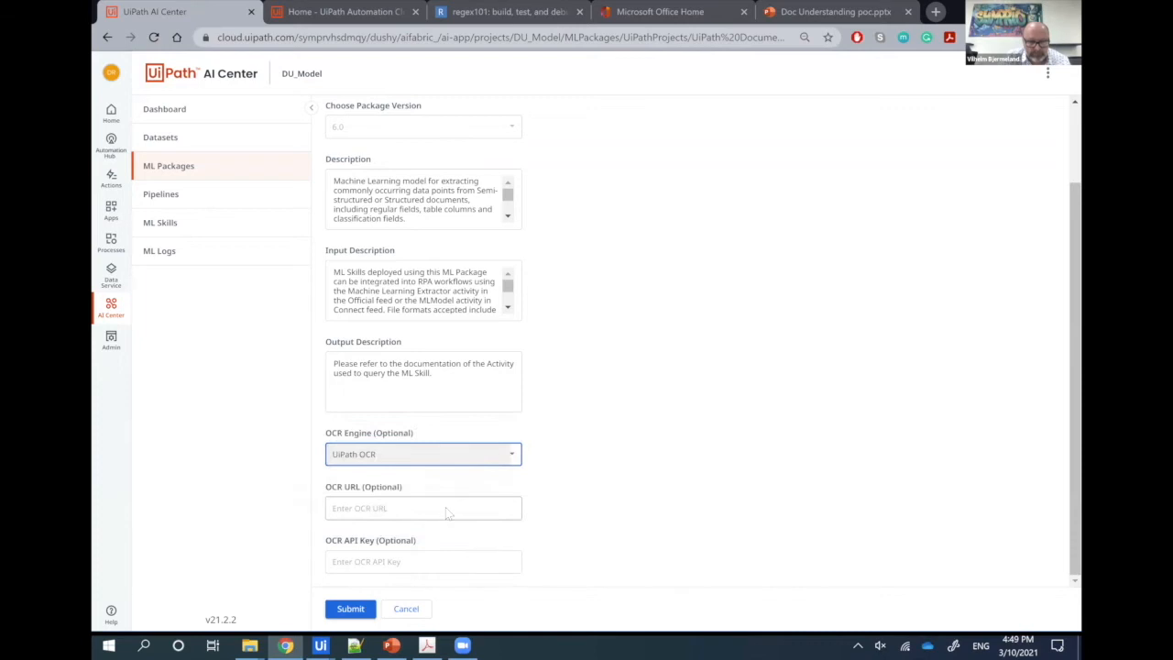
{"action": "key", "text": "alt+Tab"}
{"action": "key", "text": "alt+Tab"}
{"action": "key", "text": "alt+Tab"}
{"action": "key", "text": "alt+Tab"}
{"action": "key", "text": "alt+Tab"}
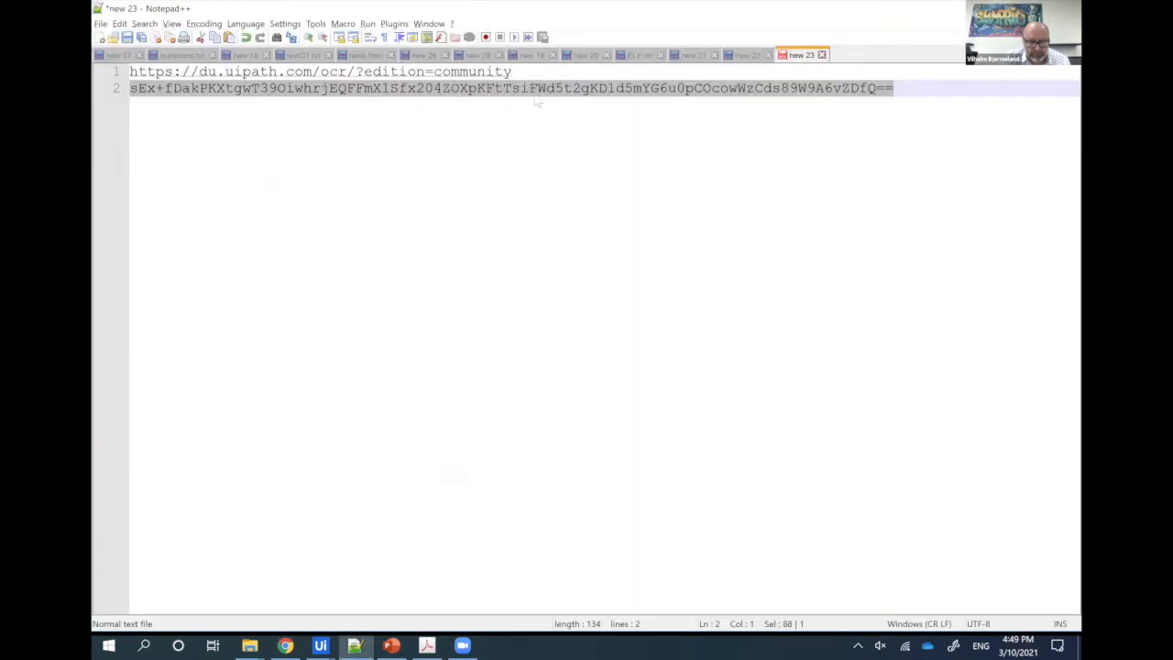
{"action": "left_click", "coordinate": [550, 71]}
{"action": "key", "text": "shift+Home"}
{"action": "key", "text": "ctrl+c"}
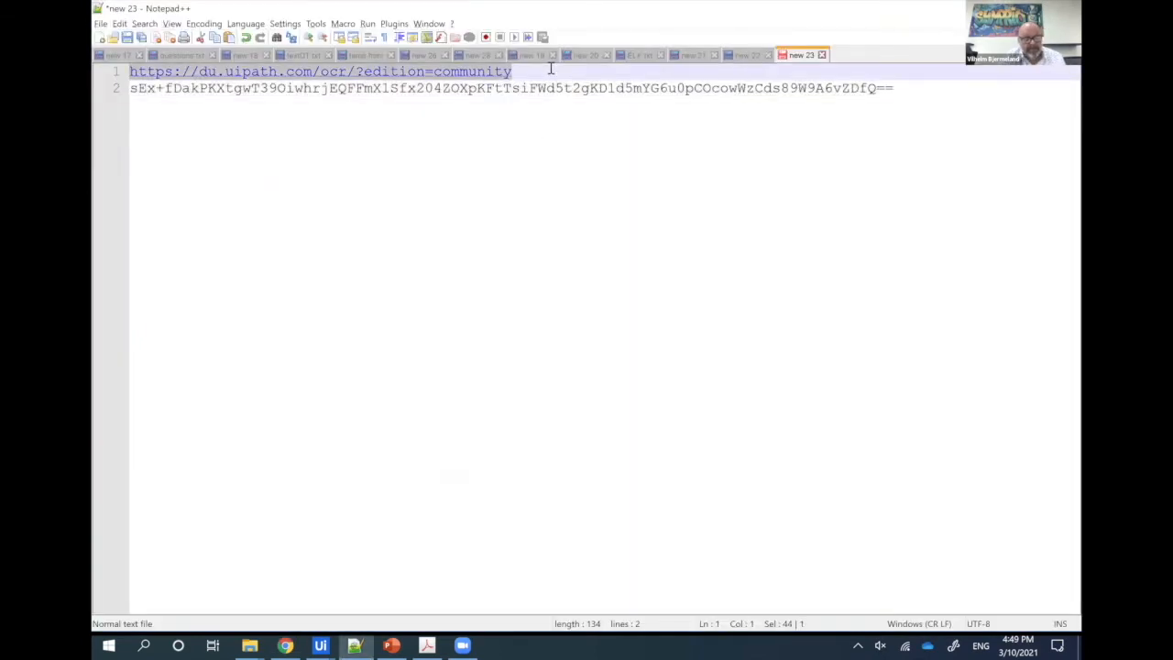
{"action": "key", "text": "alt+Tab"}
{"action": "left_click", "coordinate": [423, 506]}
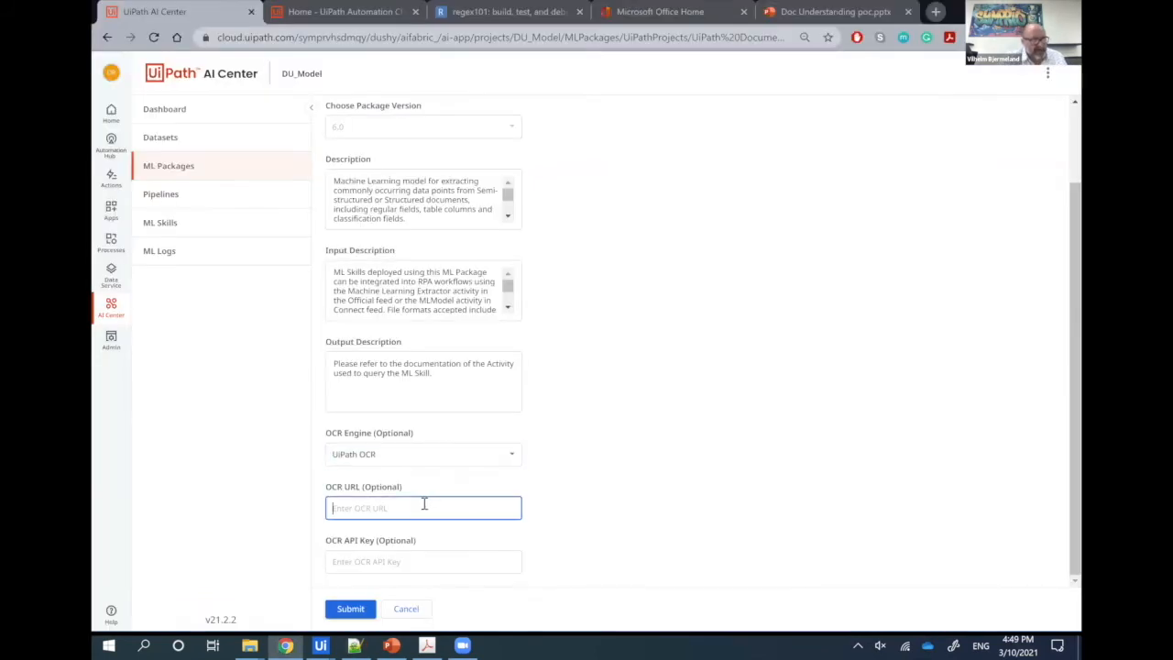
{"action": "key", "text": "ctrl+v"}
Copy the API key from the Notepad++ note into the package's OCR API Key field and submit the ML package
{"action": "key", "text": "alt+Tab"}
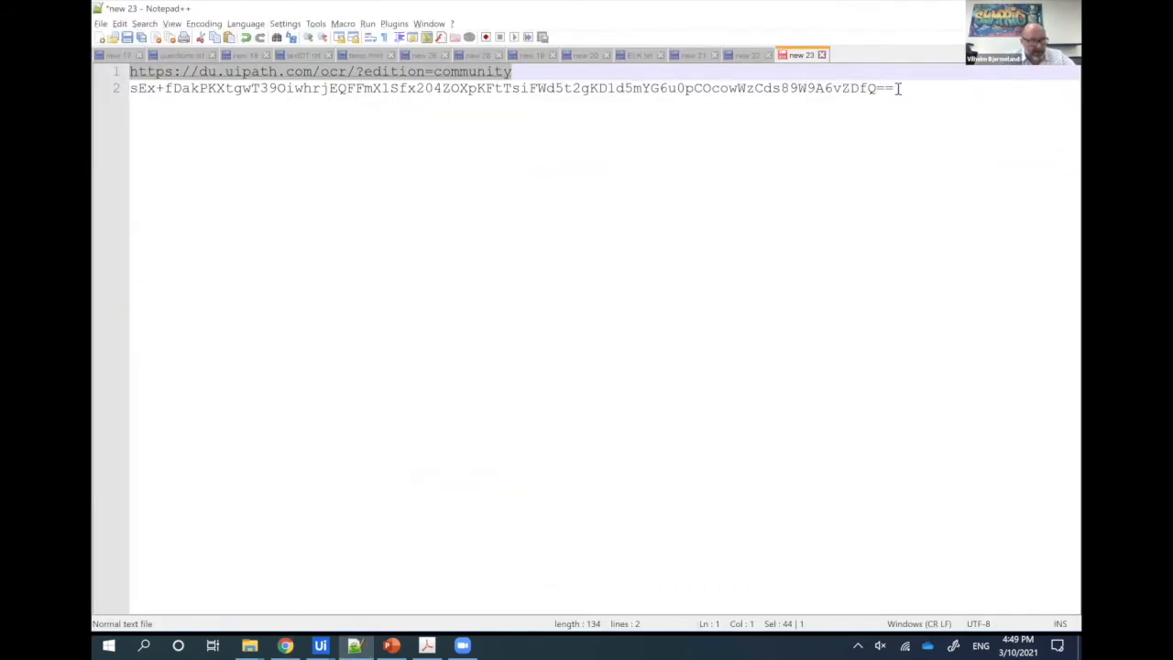
{"action": "left_click", "coordinate": [912, 87]}
{"action": "key", "text": "shift+Home"}
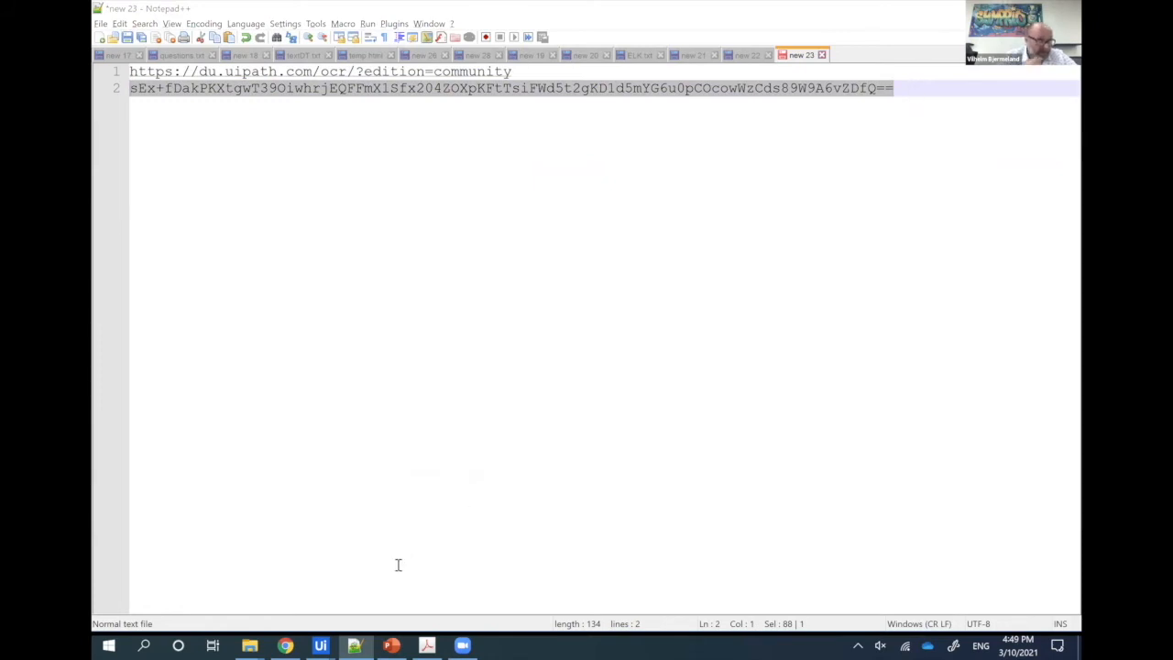
{"action": "key", "text": "ctrl+c"}
{"action": "key", "text": "alt+Tab"}
{"action": "key", "text": "Tab"}
{"action": "key", "text": "ctrl+v"}
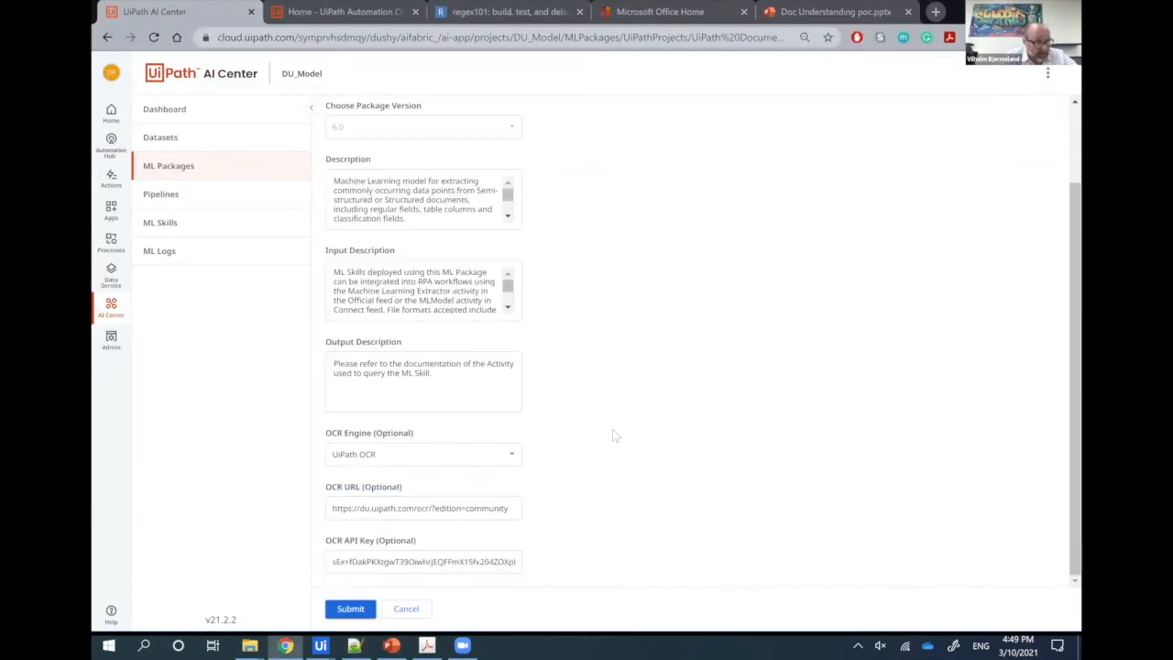
{"action": "left_click", "coordinate": [349, 610]}
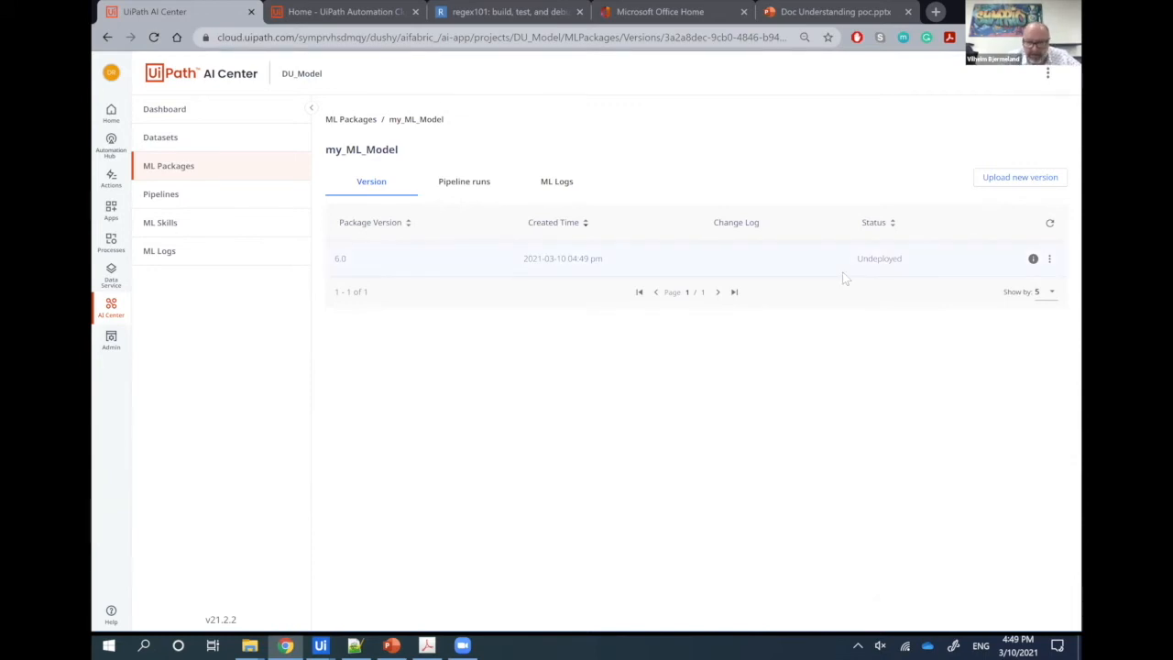
Switch to the PowerPoint setup-steps slide and circle the "Load data set & choose ML package" box in red
{"action": "key", "text": "alt+Tab"}
{"action": "key", "text": "alt+Tab"}
{"action": "key", "text": "alt+Tab"}
{"action": "key", "text": "alt+Tab"}
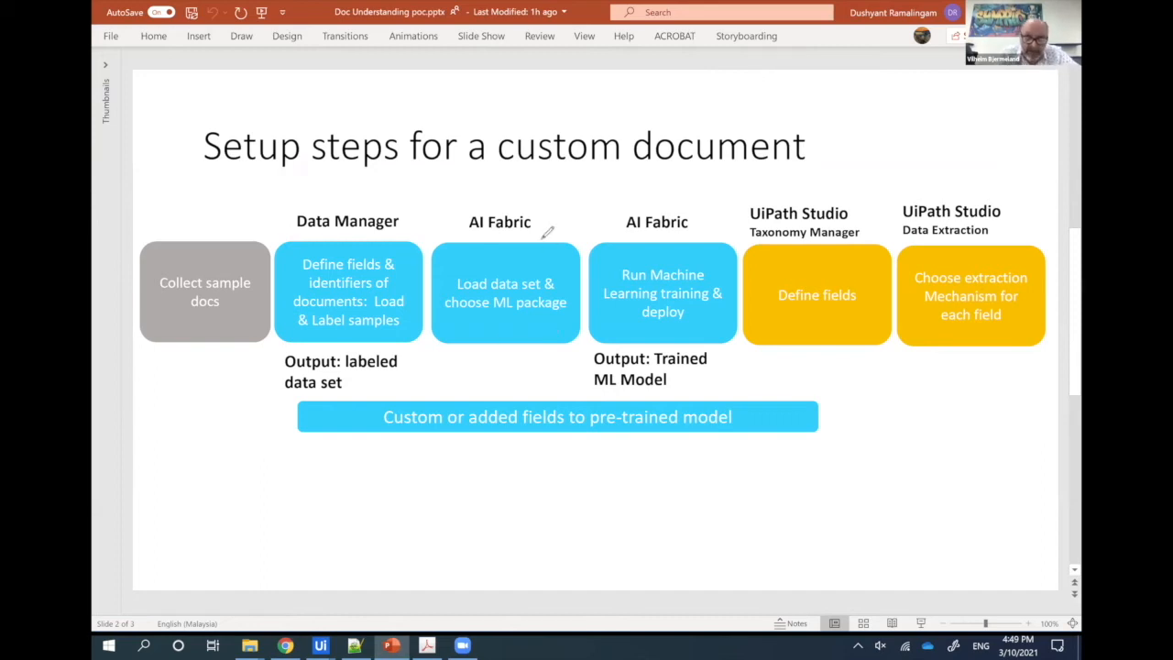
{"action": "left_click_drag", "start_coordinate": [537, 229], "coordinate": [529, 240]}
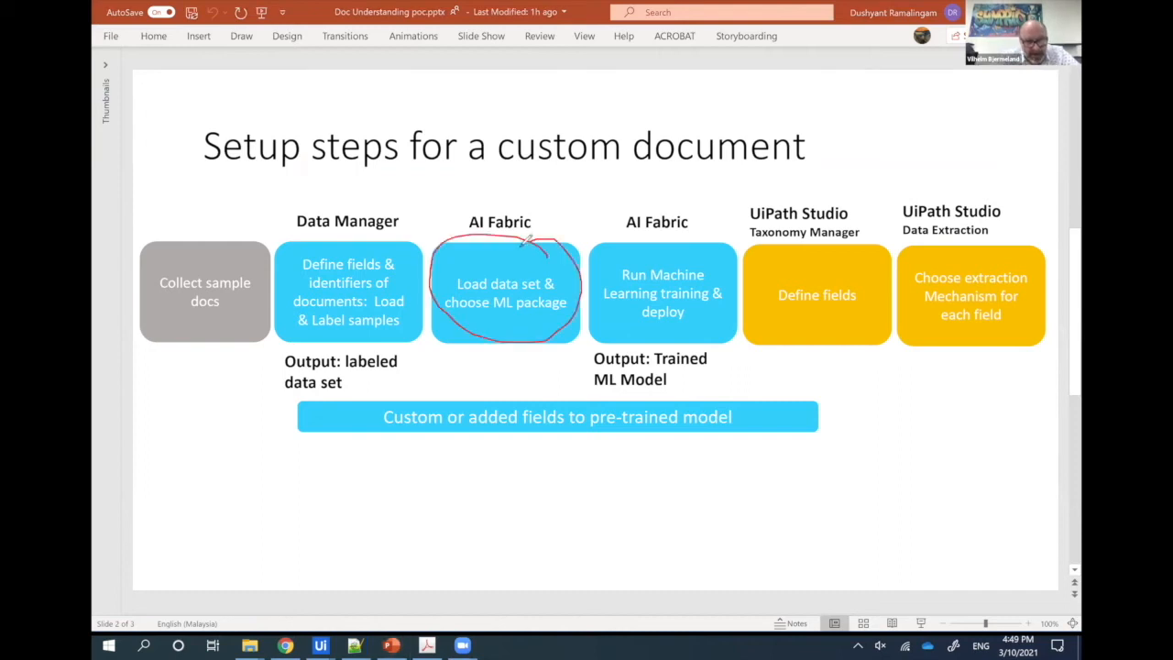